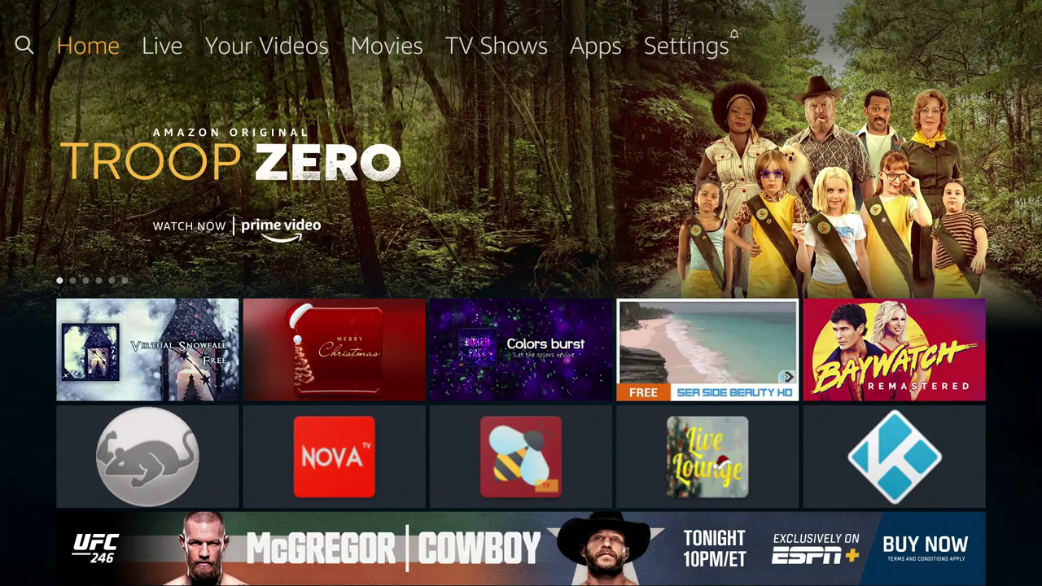
Go along the top menu to Settings and open Display & Sounds.
key("Right")
key("Right")
key("Right")
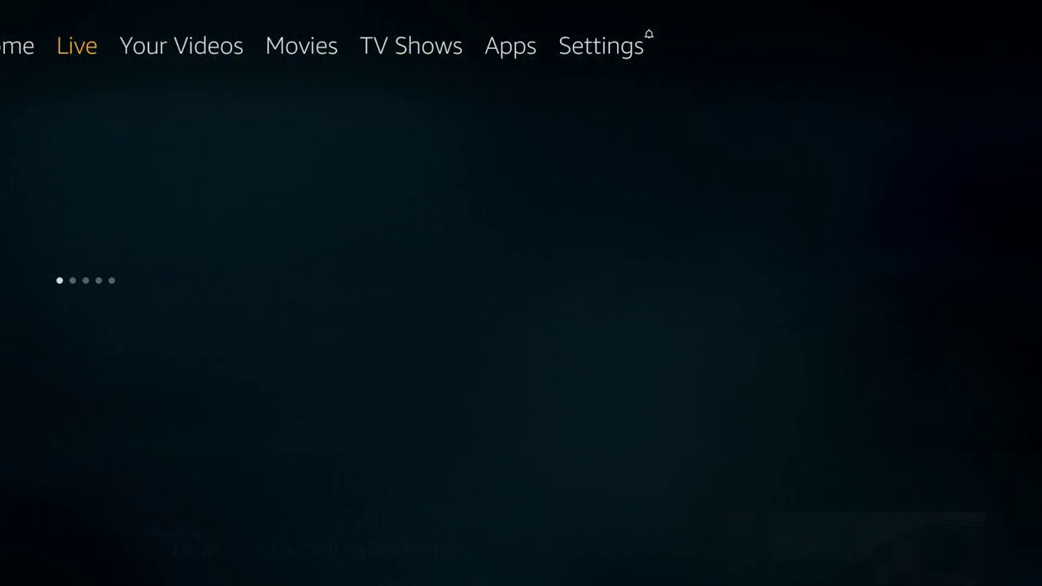
key("Right")
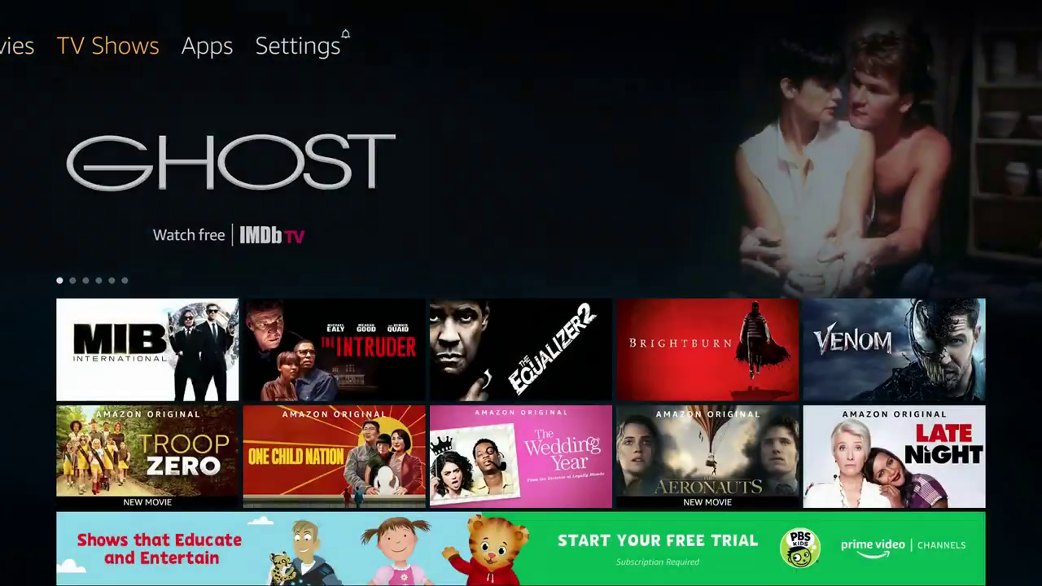
key("Right")
key("Right")
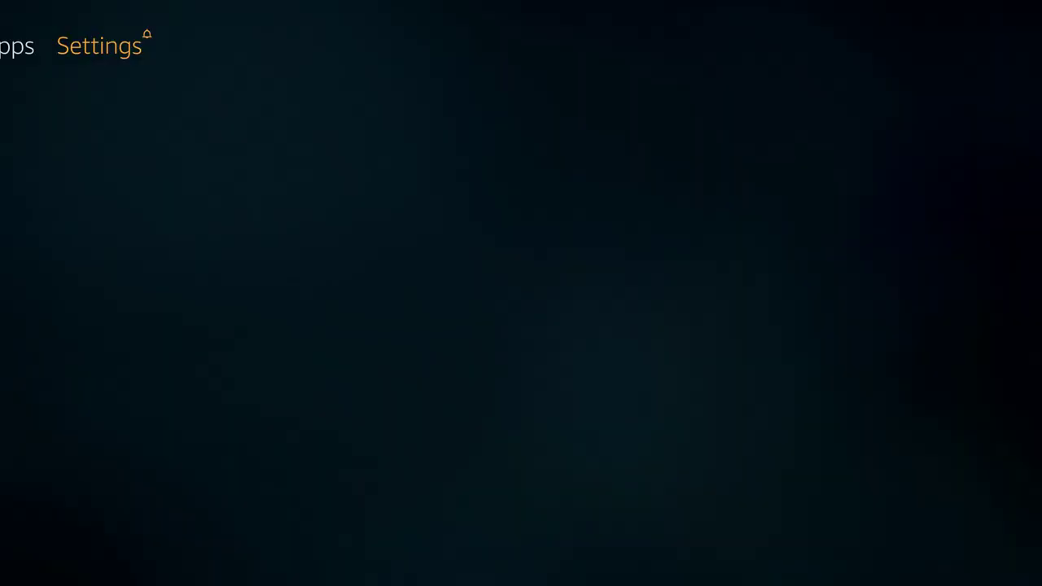
key("Down")
key("Right")
key("Right")
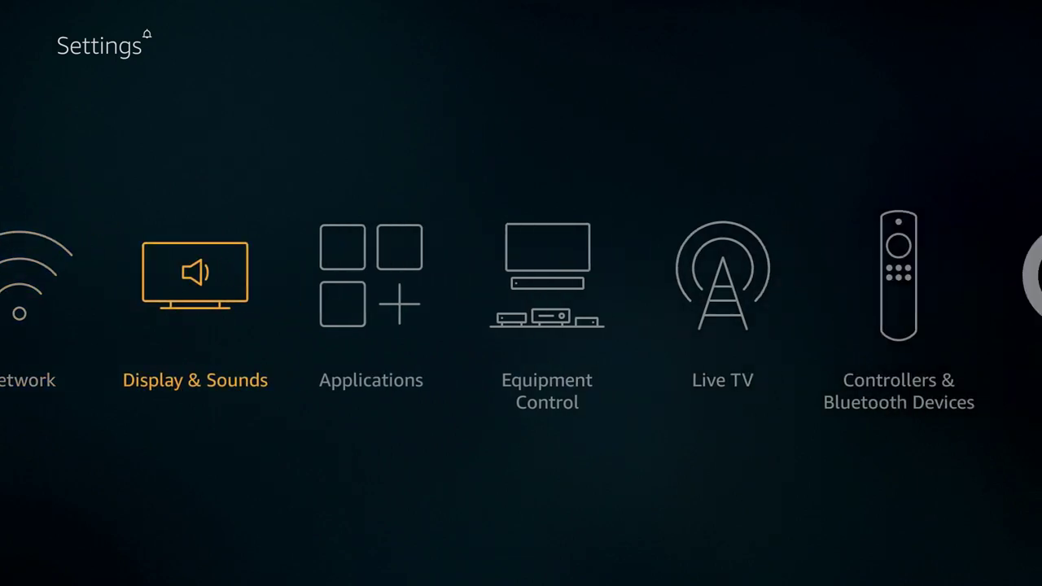
key("Return")
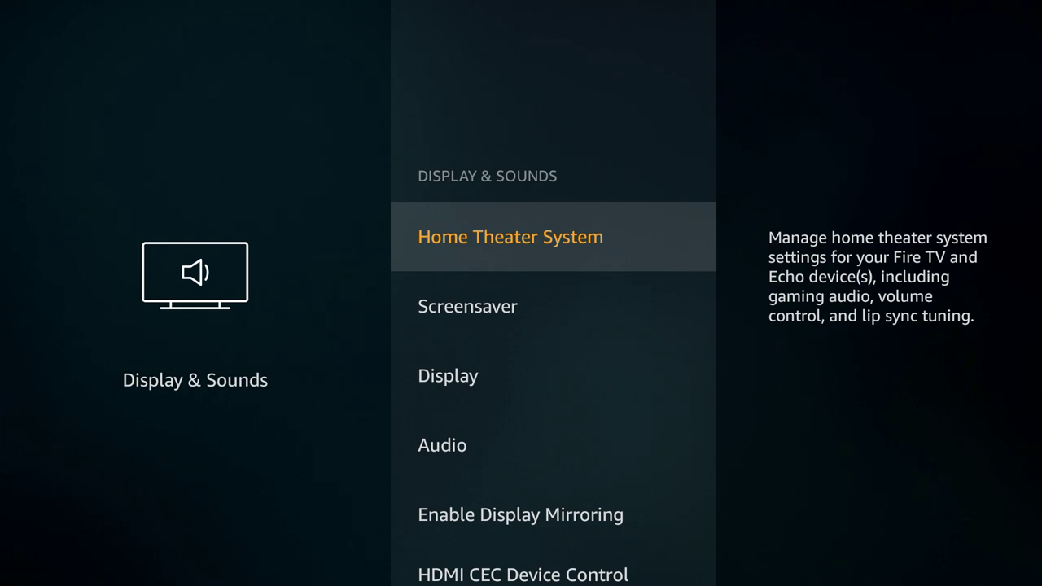
In Screensaver settings, change Current Screensaver from Daily Memories to Amazon Collection.
key("Down")
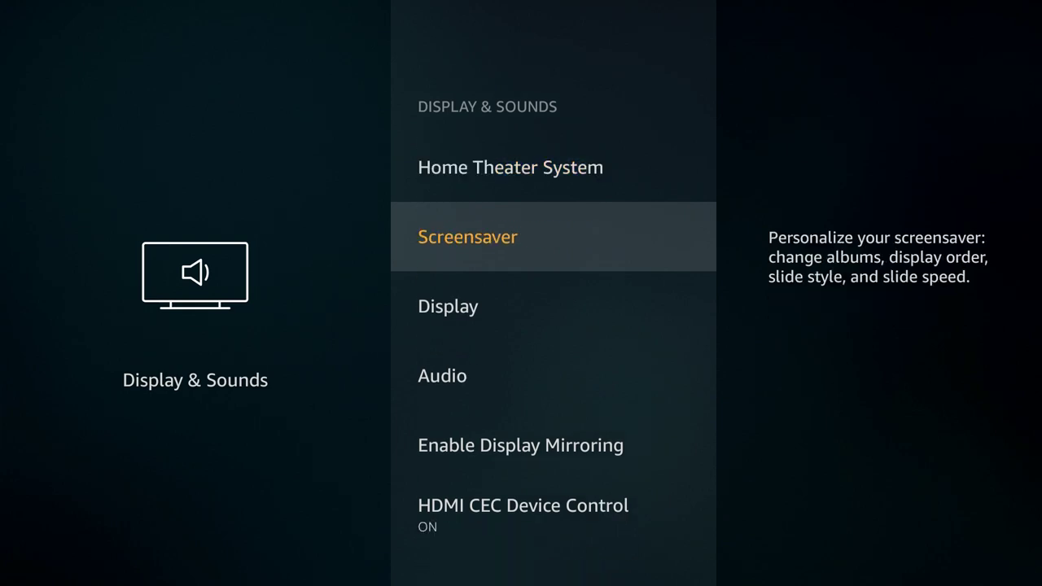
key("Return")
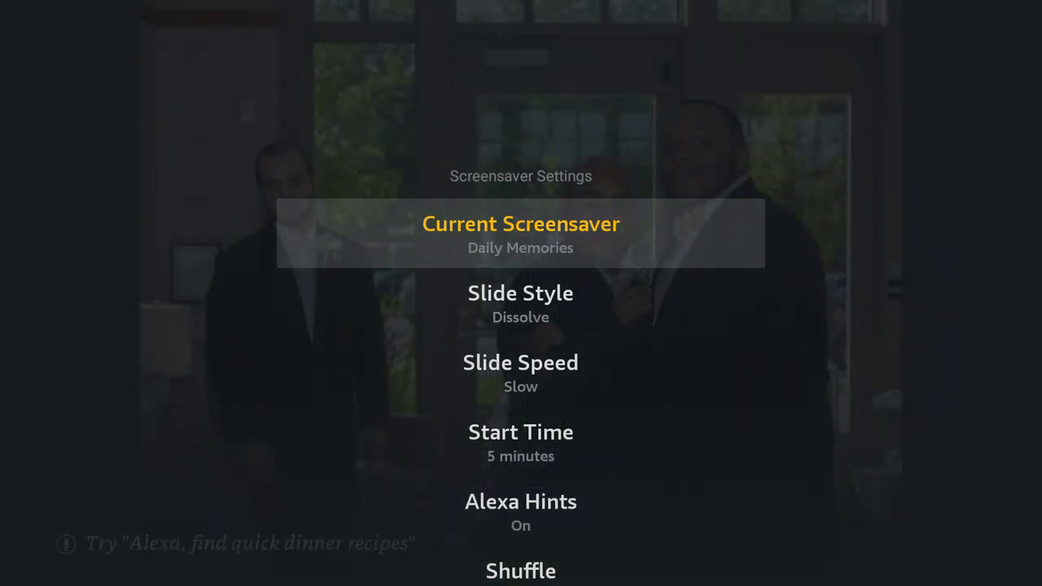
key("Return")
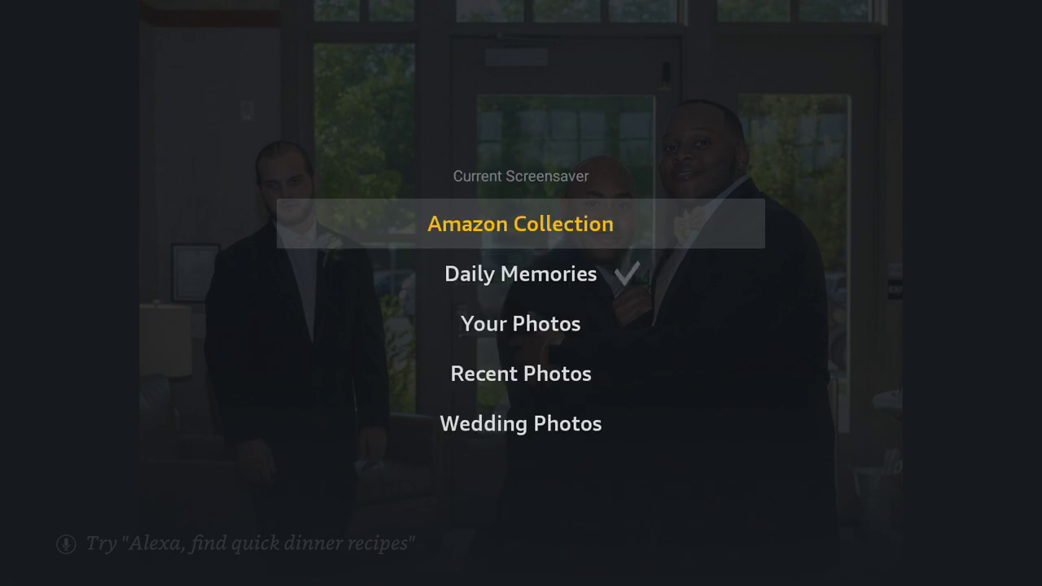
key("Down")
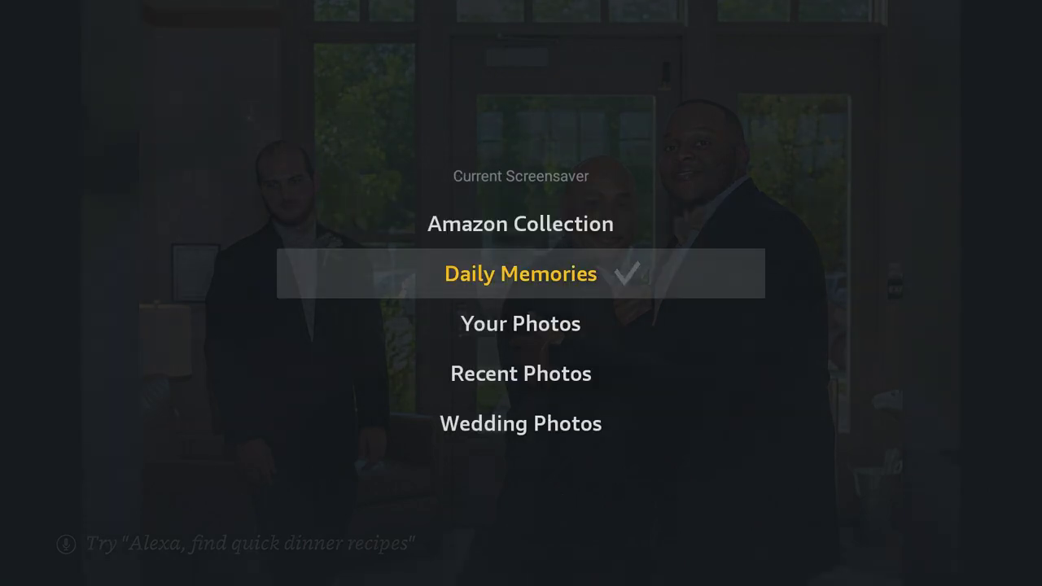
key("Down")
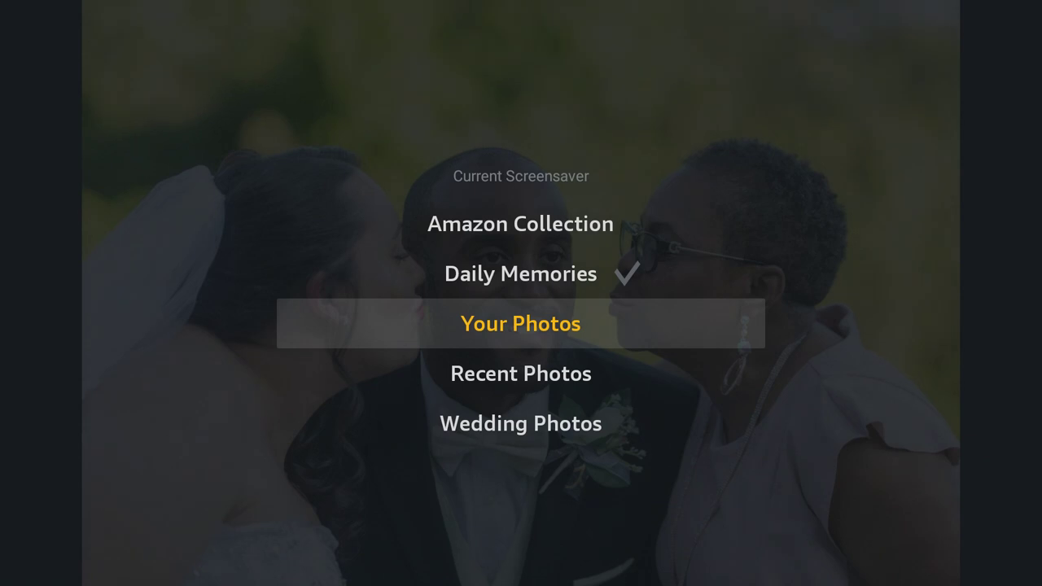
key("Down")
key("Down")
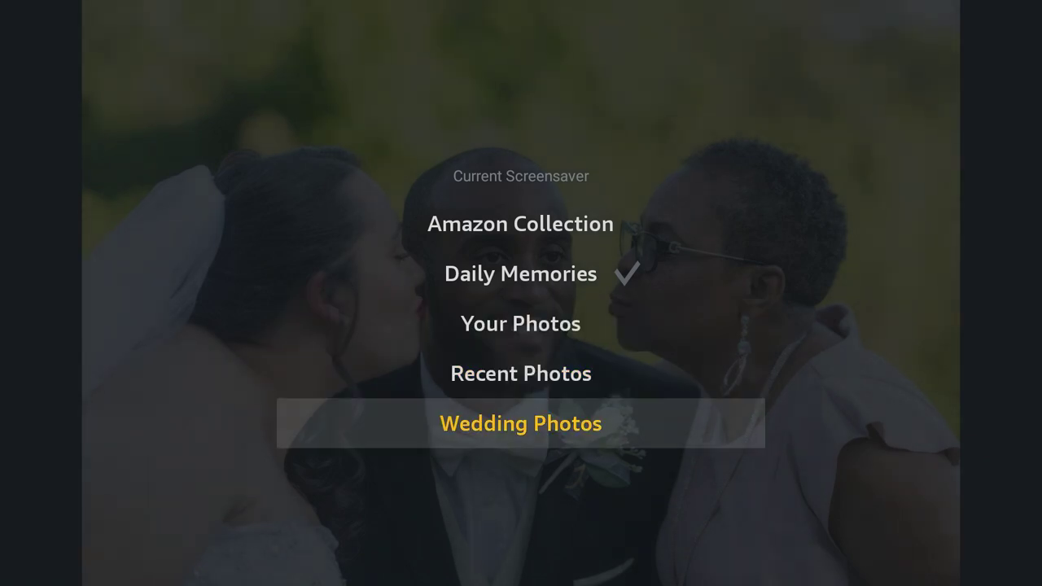
key("Up")
key("Up")
key("Up")
key("Up")
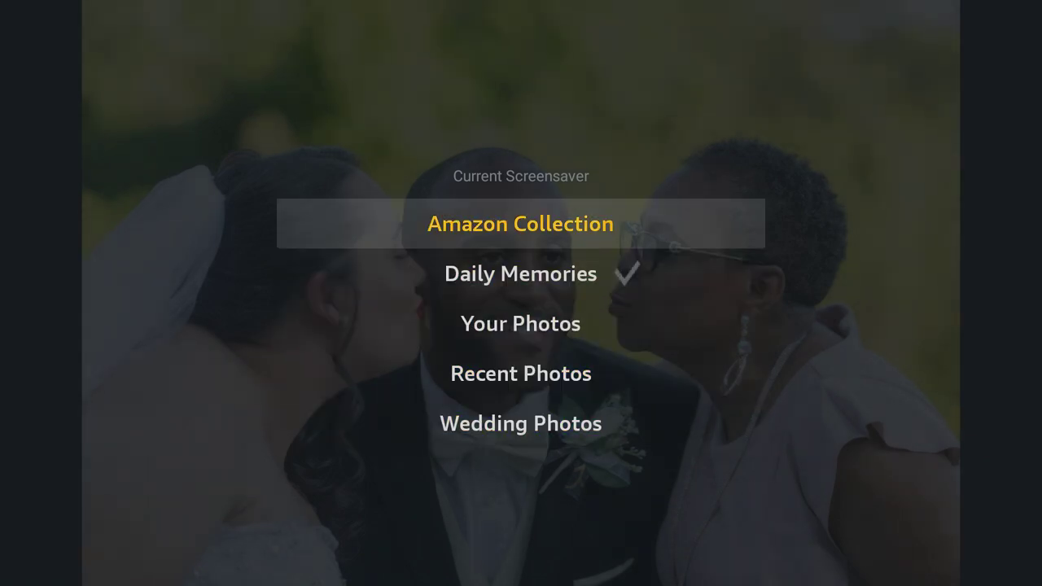
key("Return")
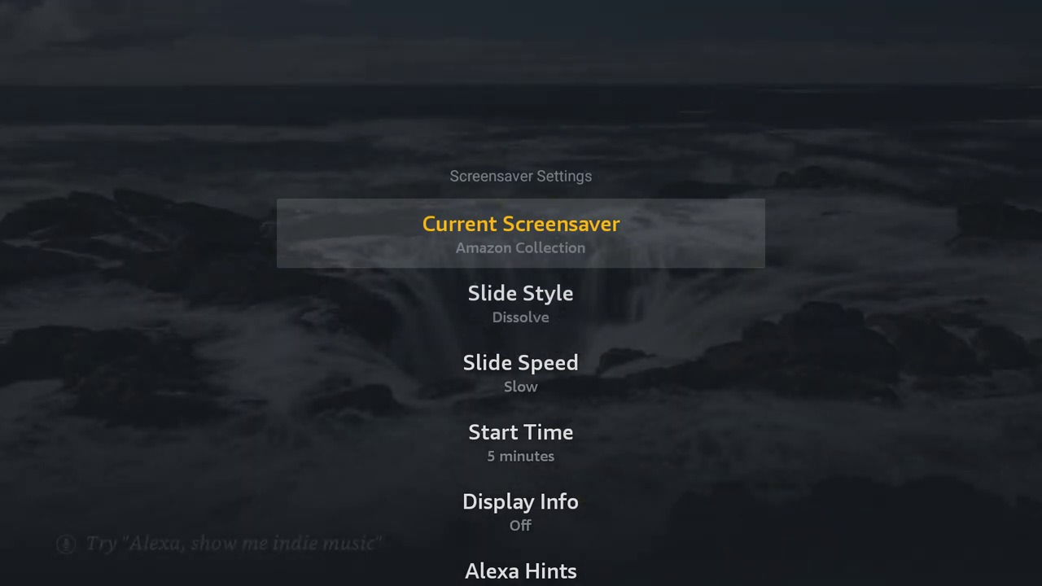
Reopen Current Screensaver and choose Daily Memories as the source again.
key("Return")
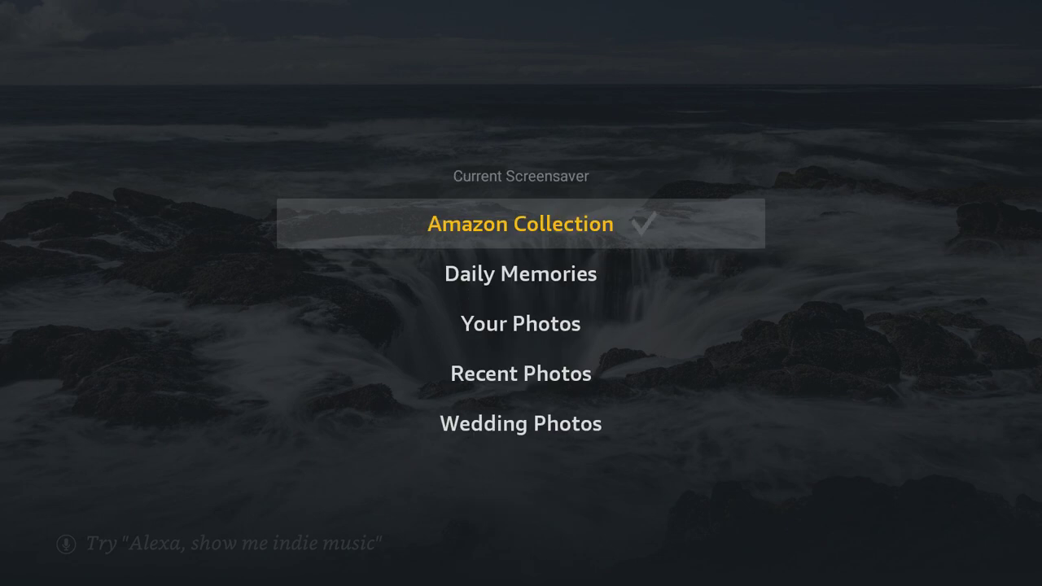
key("Down")
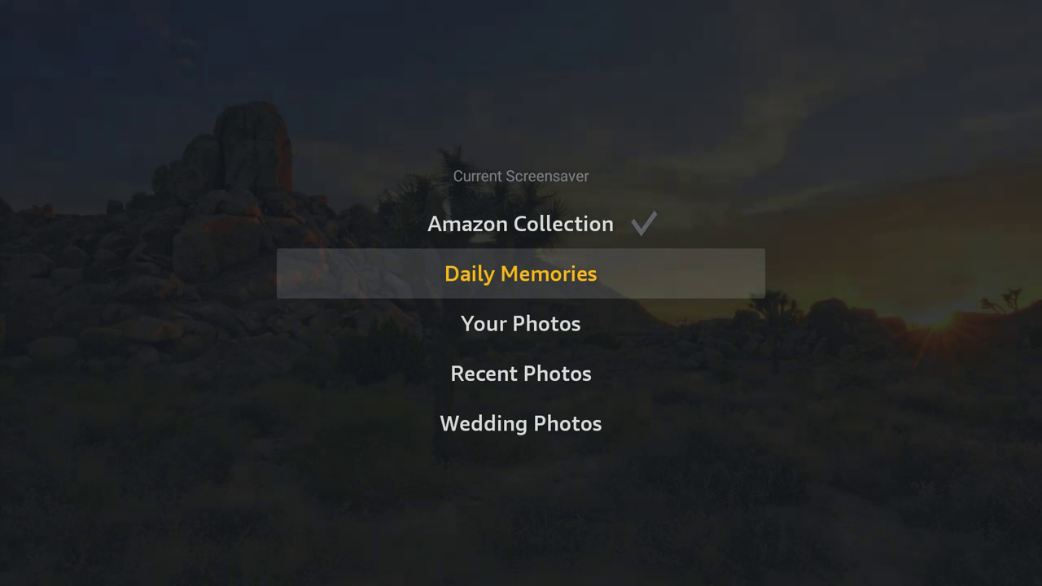
key("Up")
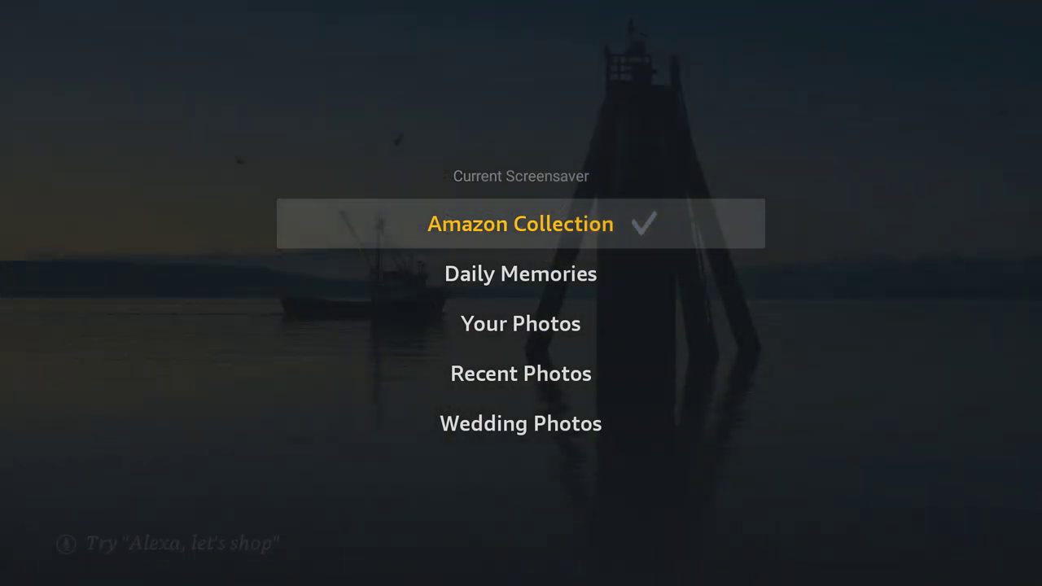
key("Down")
key("Down")
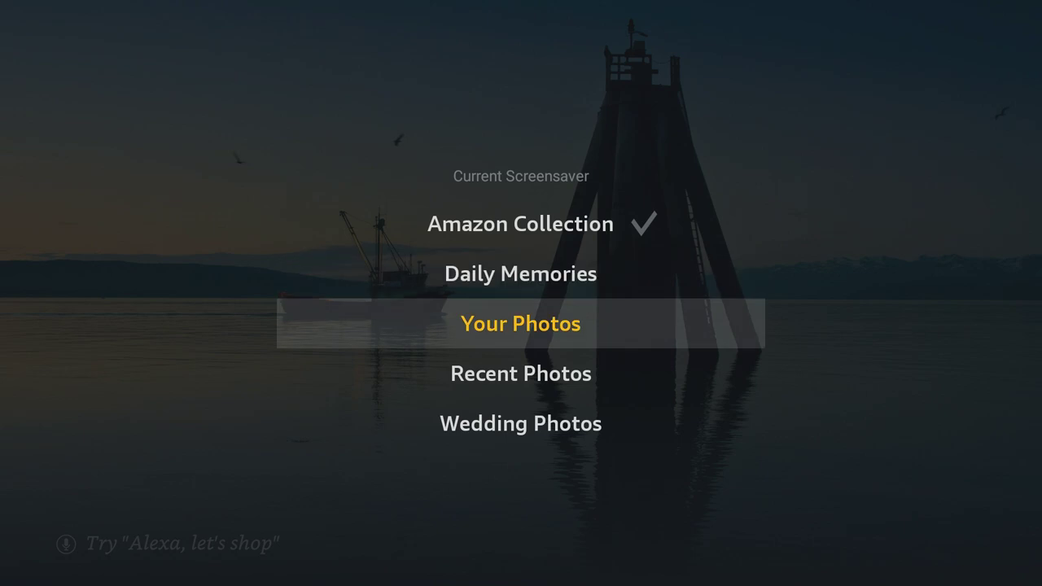
key("Up")
key("Return")
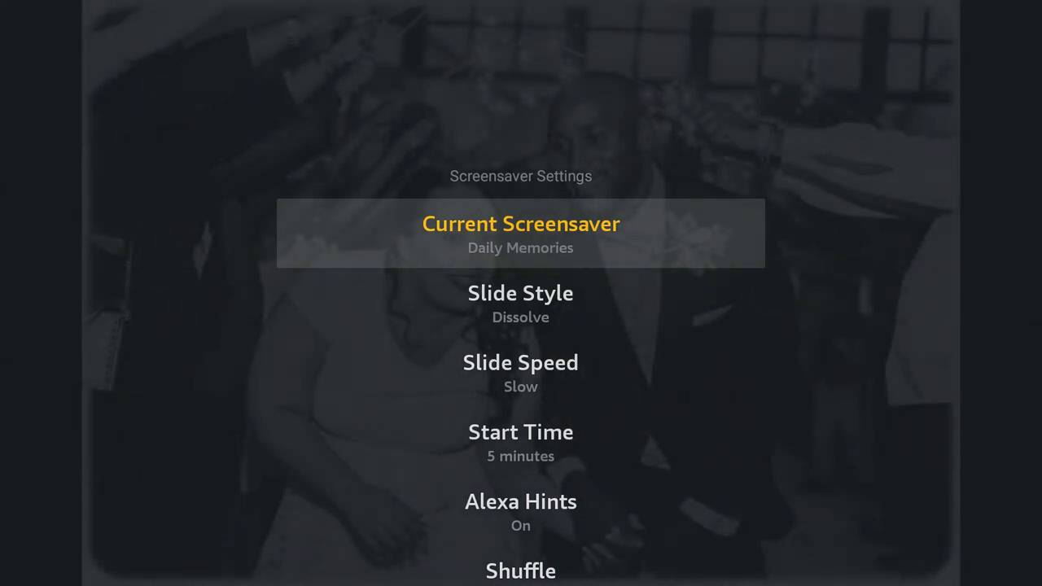
Review slide style and speed options, keeping Dissolve style and Slow speed.
key("Down")
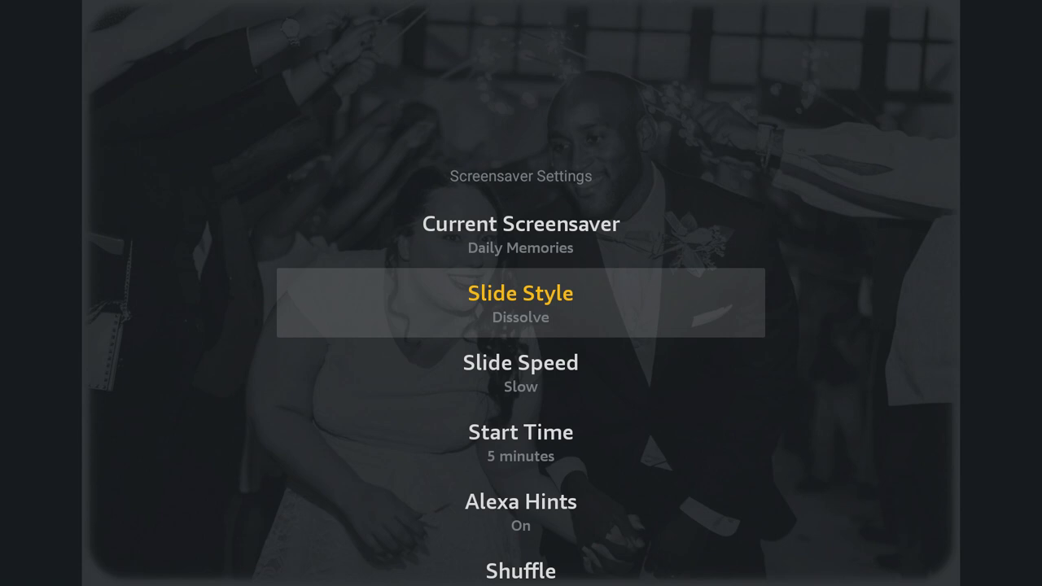
key("Return")
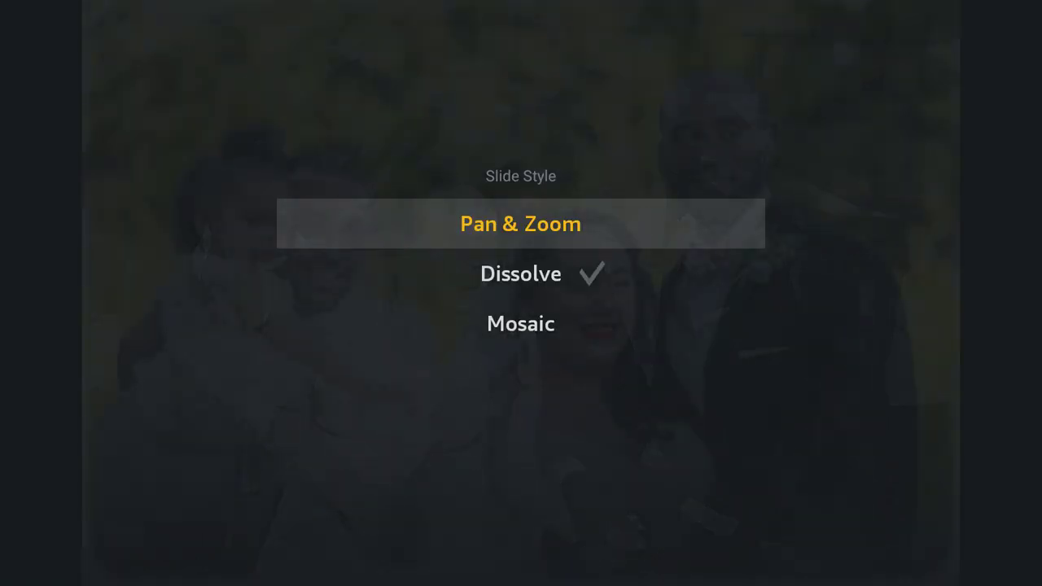
key("Down")
key("Down")
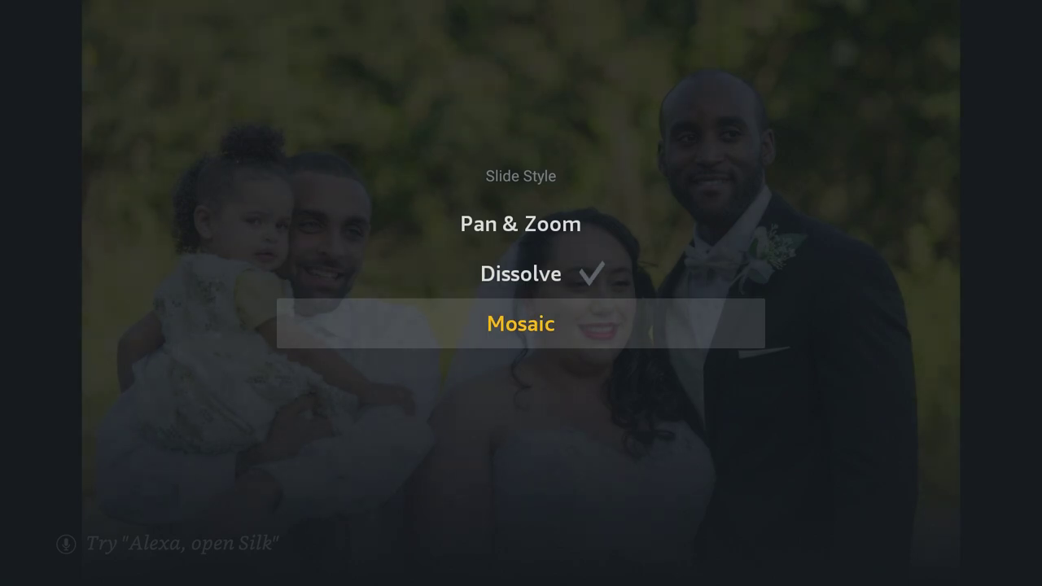
key("Escape")
key("Down")
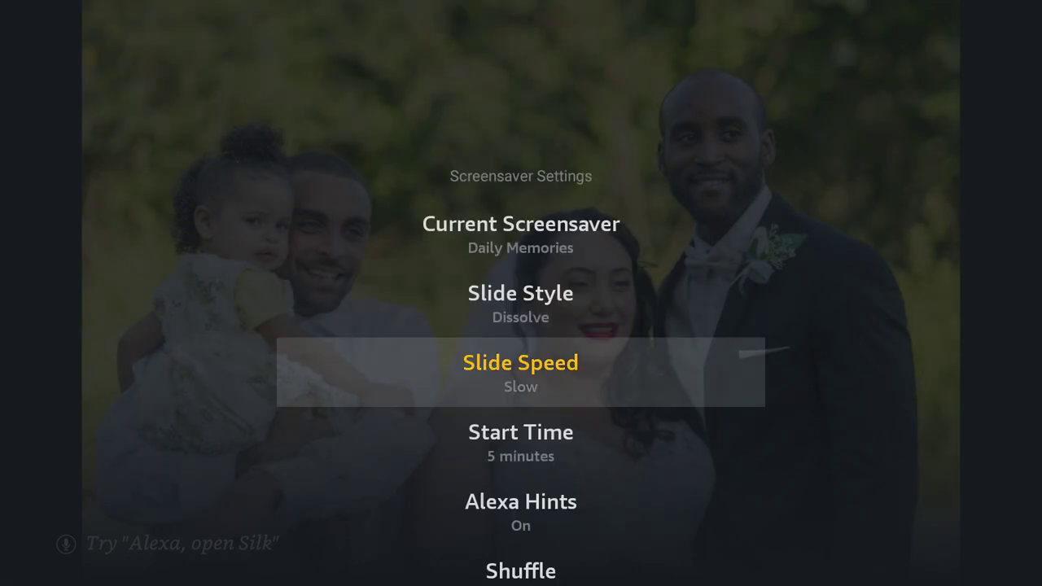
key("Return")
key("Down")
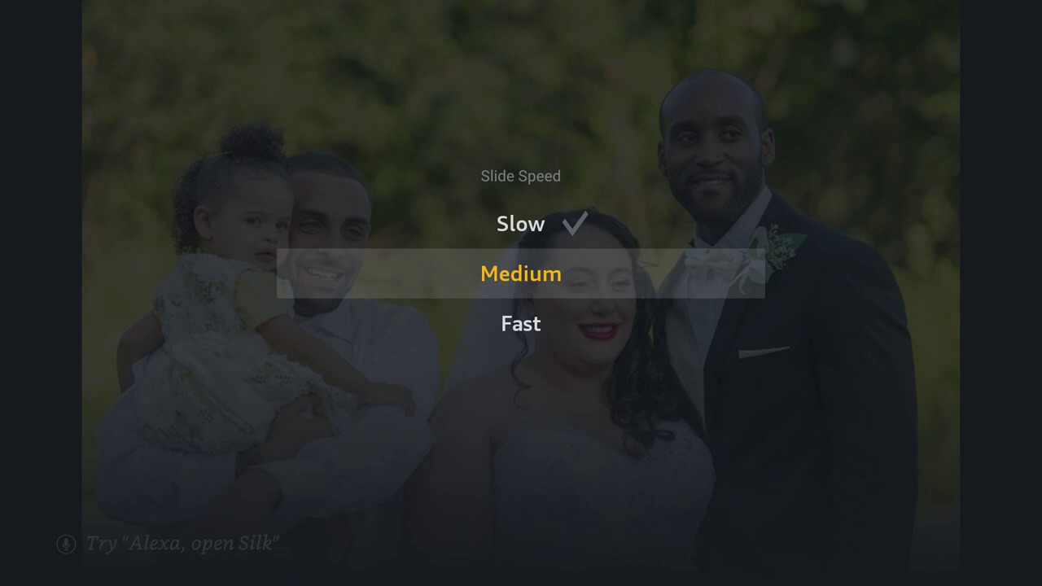
key("Down")
key("Escape")
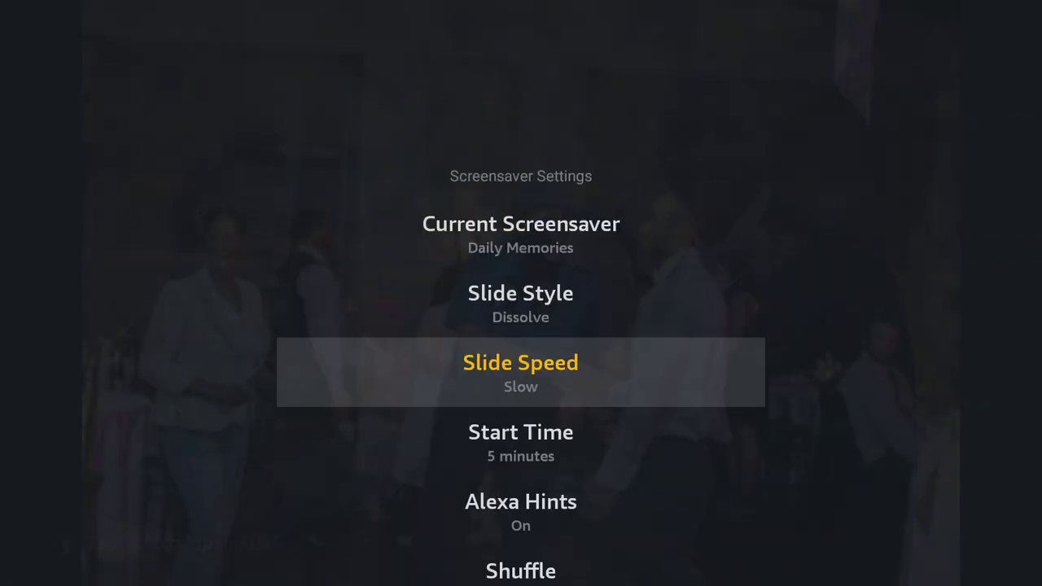
Check the start time options, leaving the screensaver start at 5 minutes.
key("Down")
key("Return")
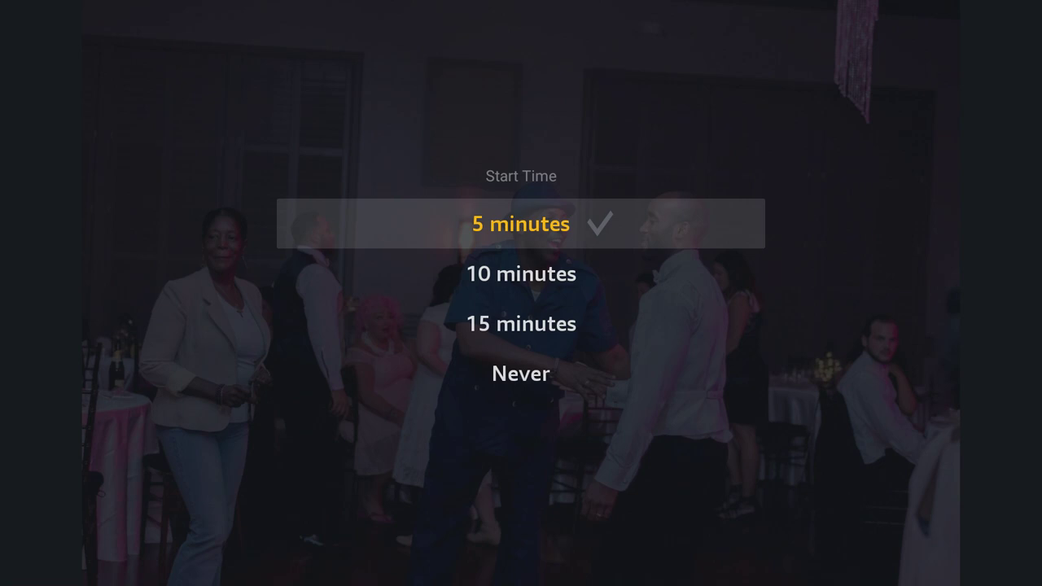
key("Down")
key("Down")
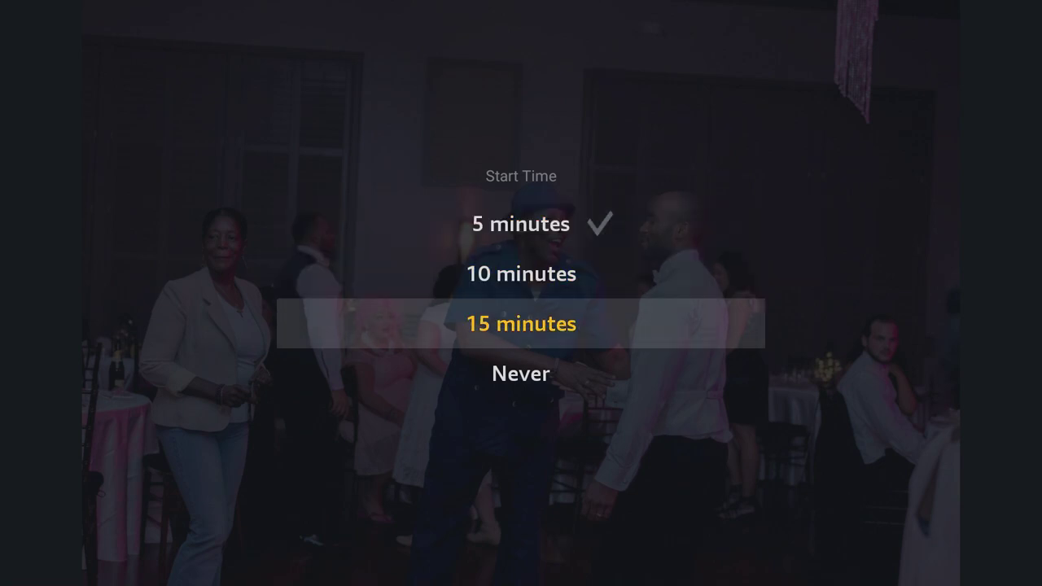
key("Down")
key("Escape")
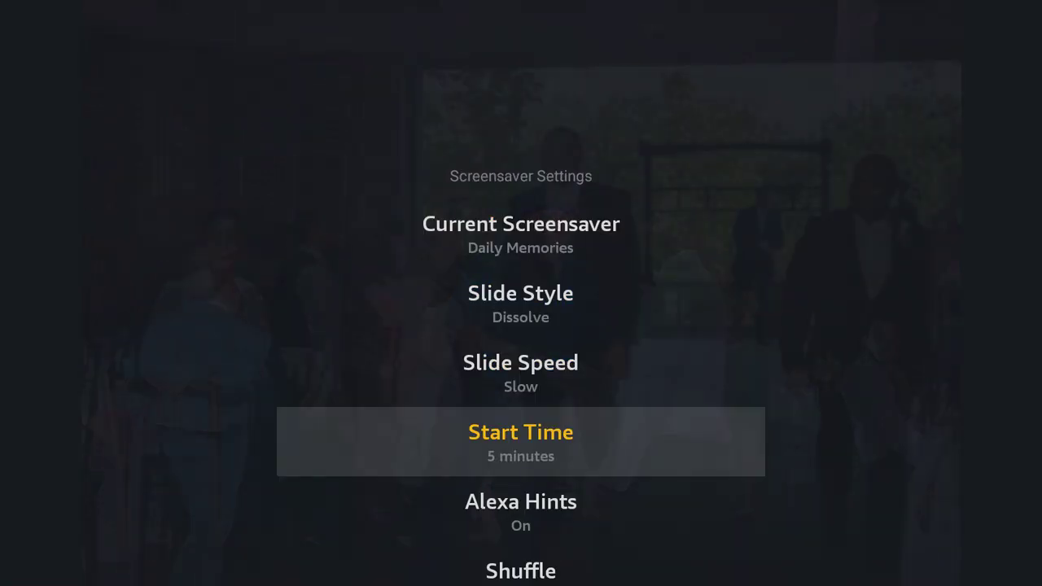
Toggle Shuffle so it ends up On, then return to Display & Sounds.
key("Down")
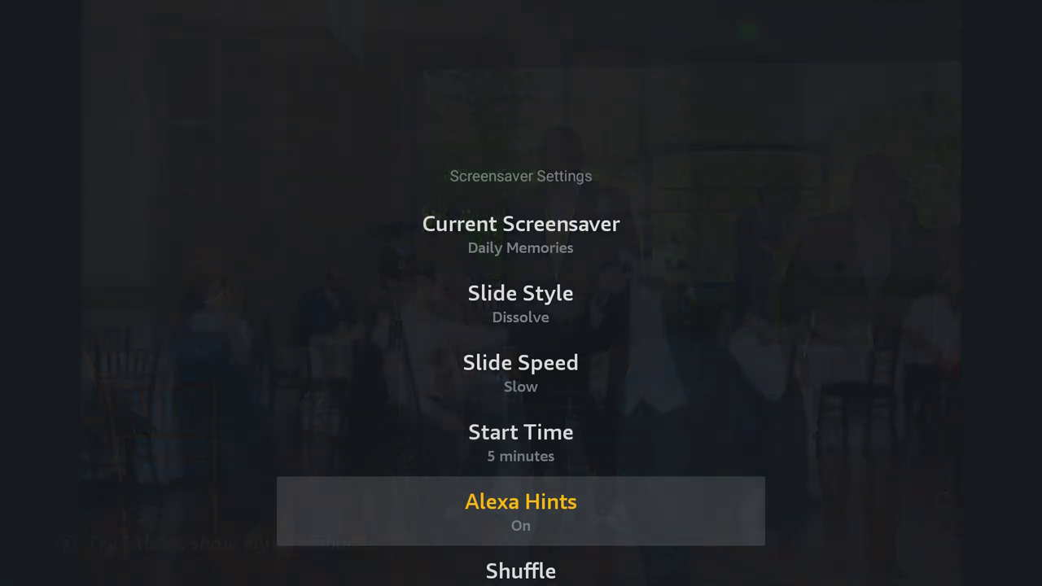
key("Down")
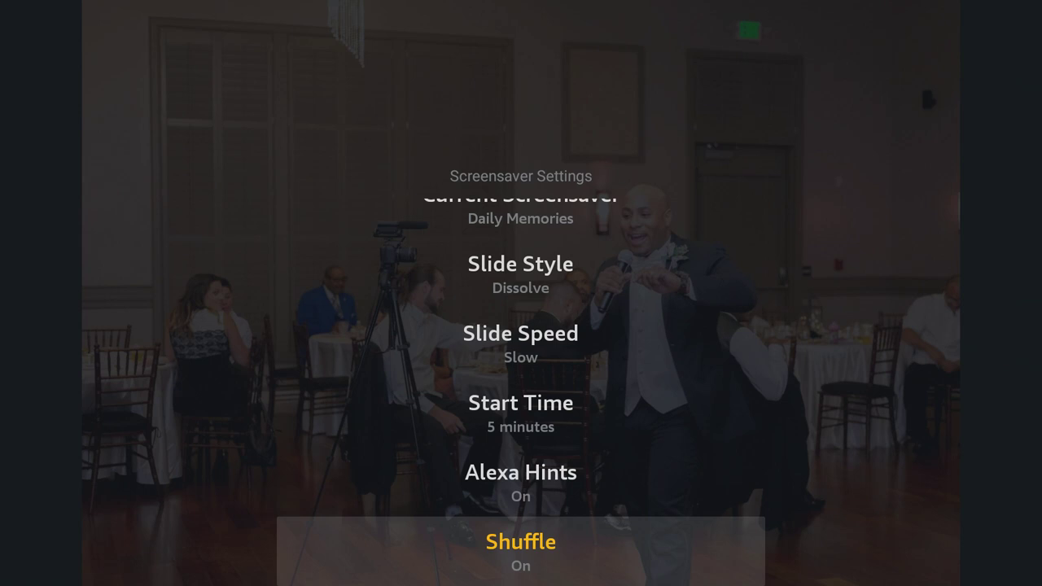
key("Return")
key("Return")
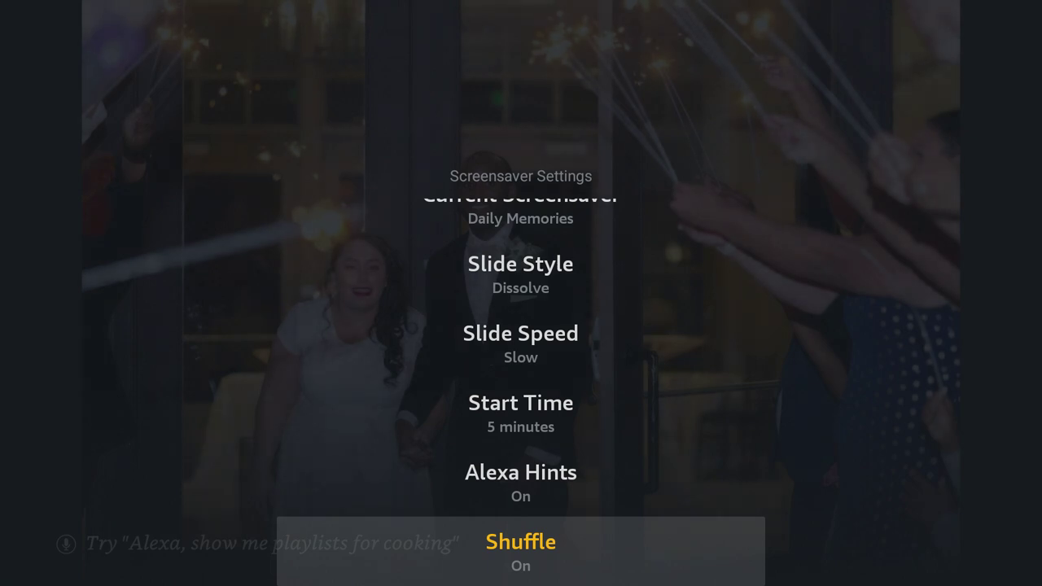
key("Escape")
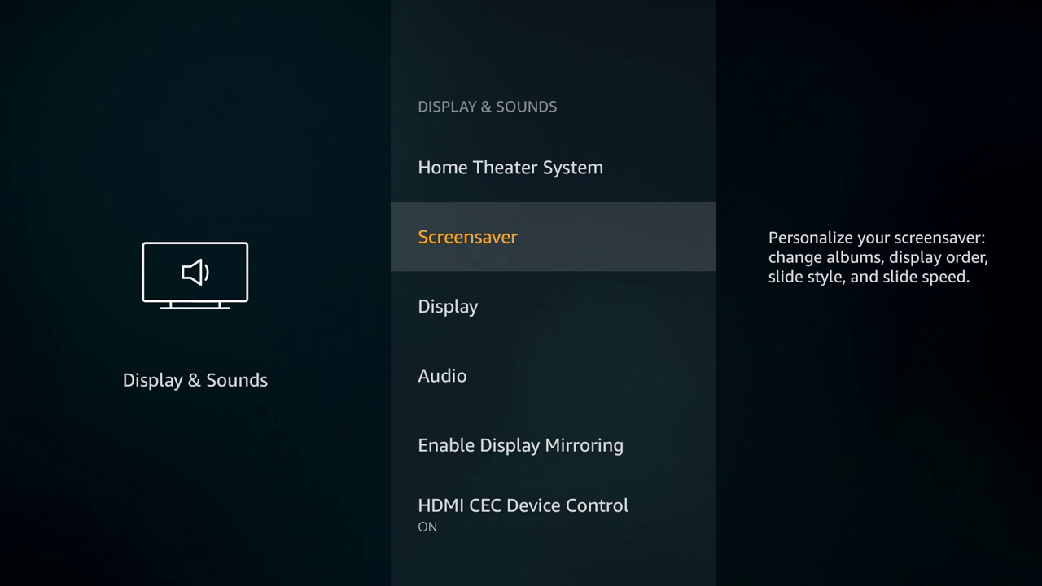
Go Home and open See All under Your Apps & Channels to browse the app grid.
key("Home")
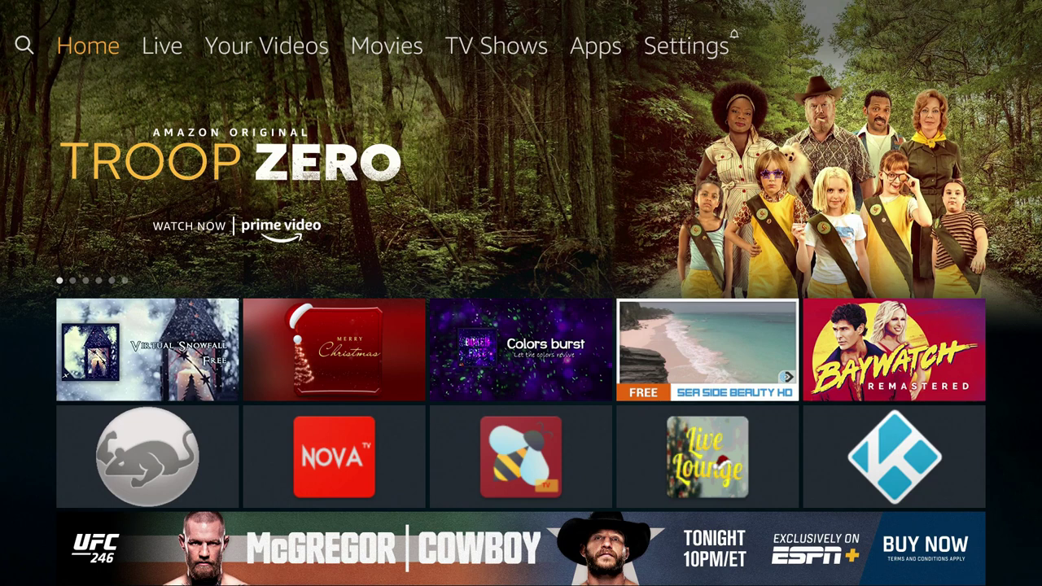
key("Down")
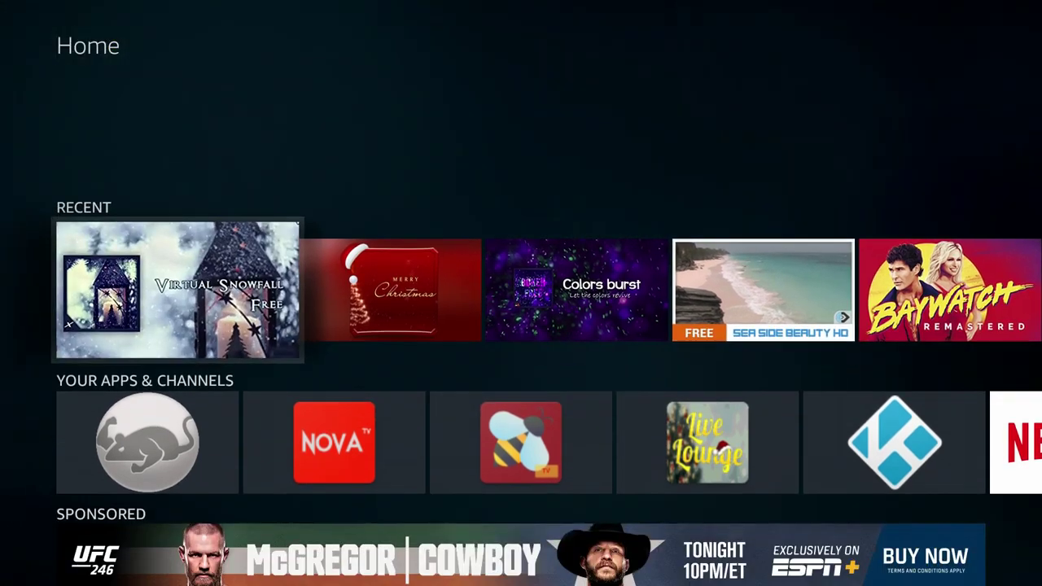
key("Down")
key("Left")
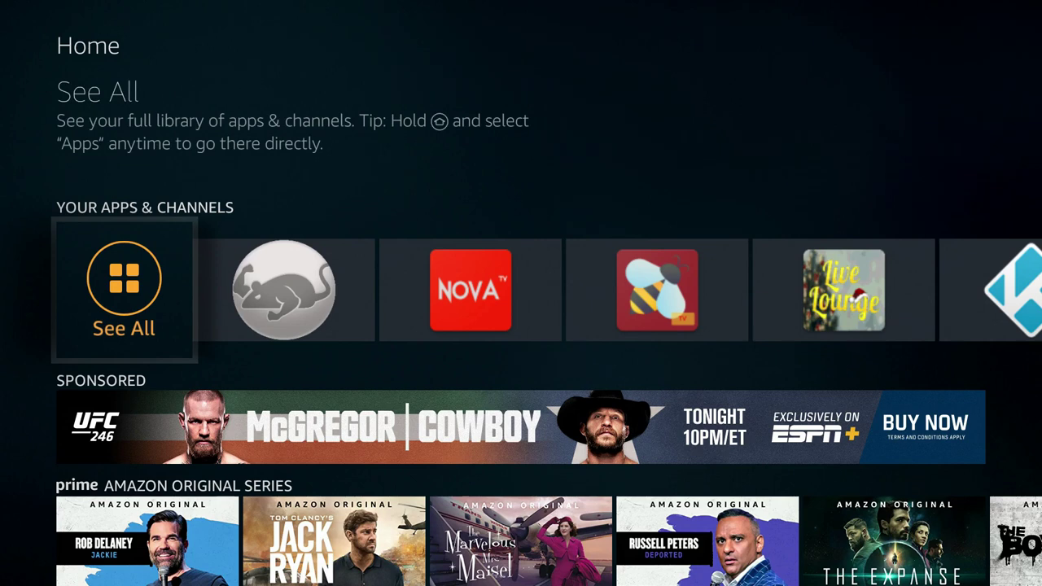
key("Return")
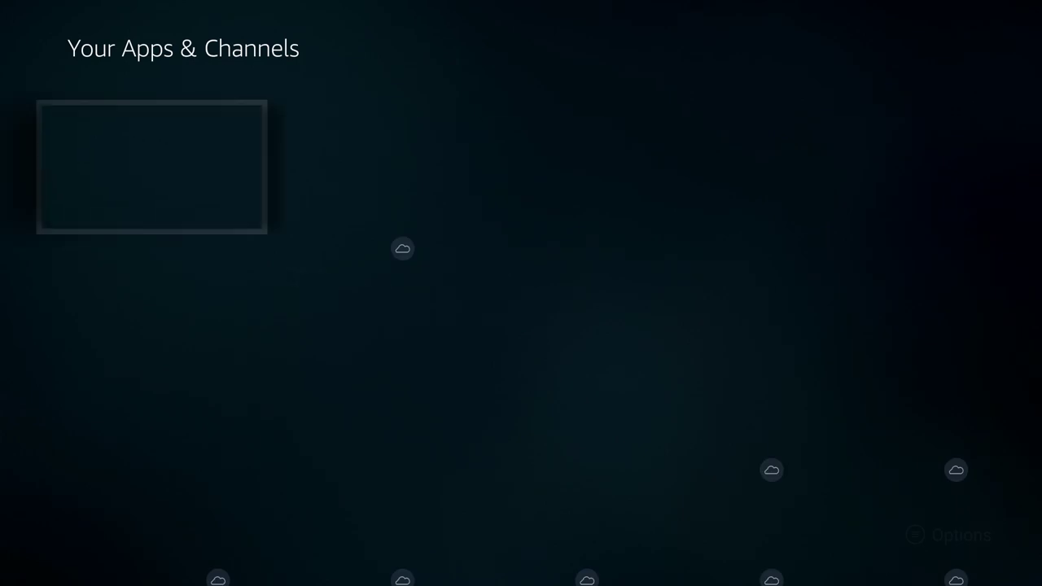
key("Down")
key("Down")
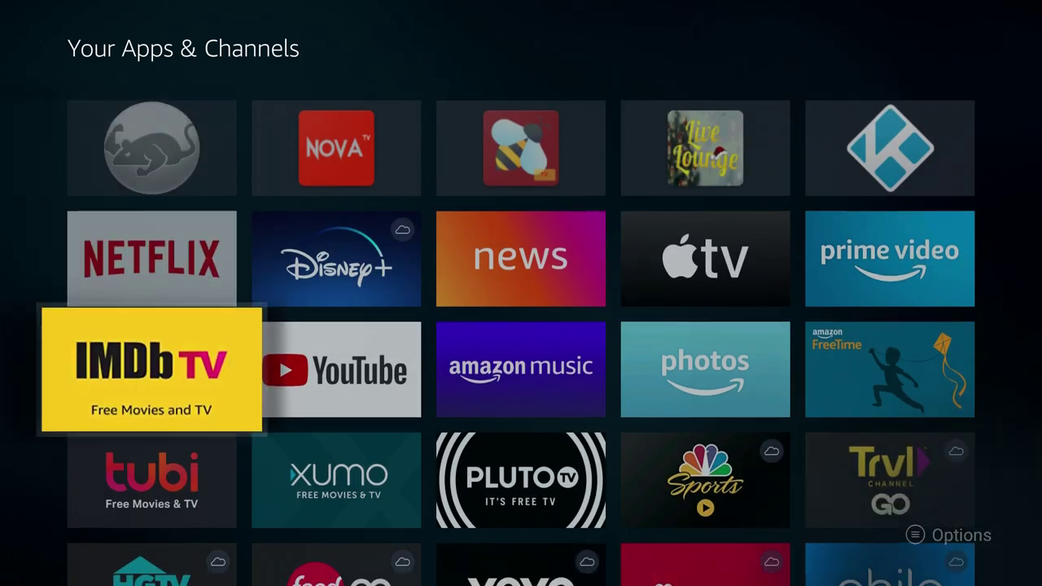
Launch Amazon Photos on the TV and browse the Your Photos thumbnails.
key("Right")
key("Right")
key("Right")
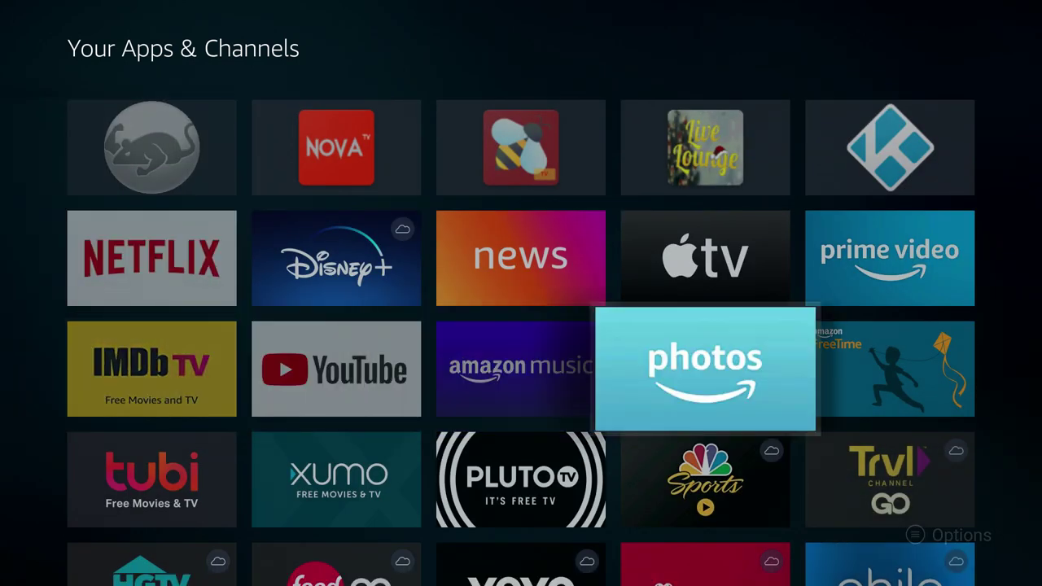
key("Return")
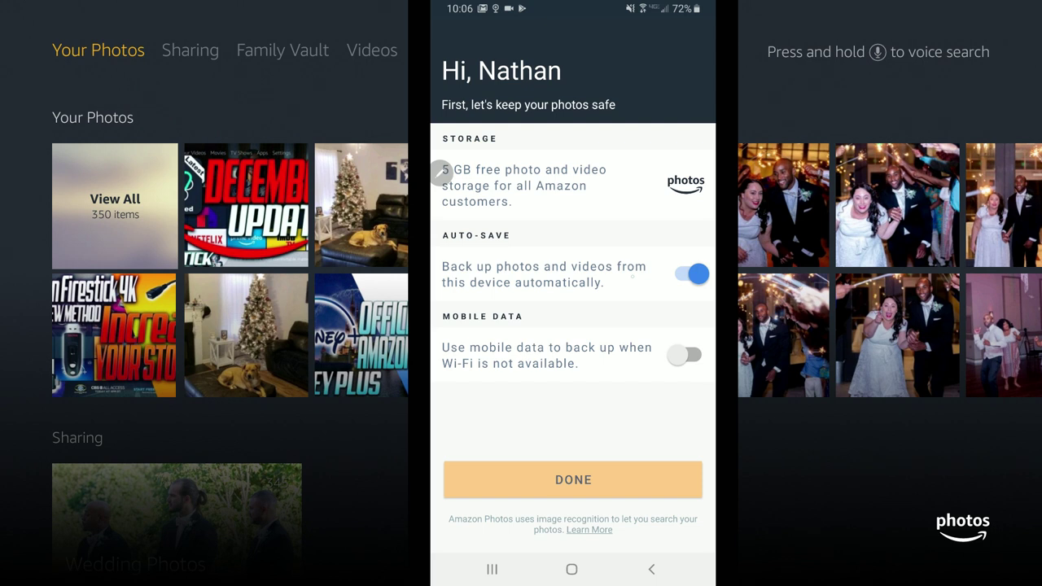
key("Down")
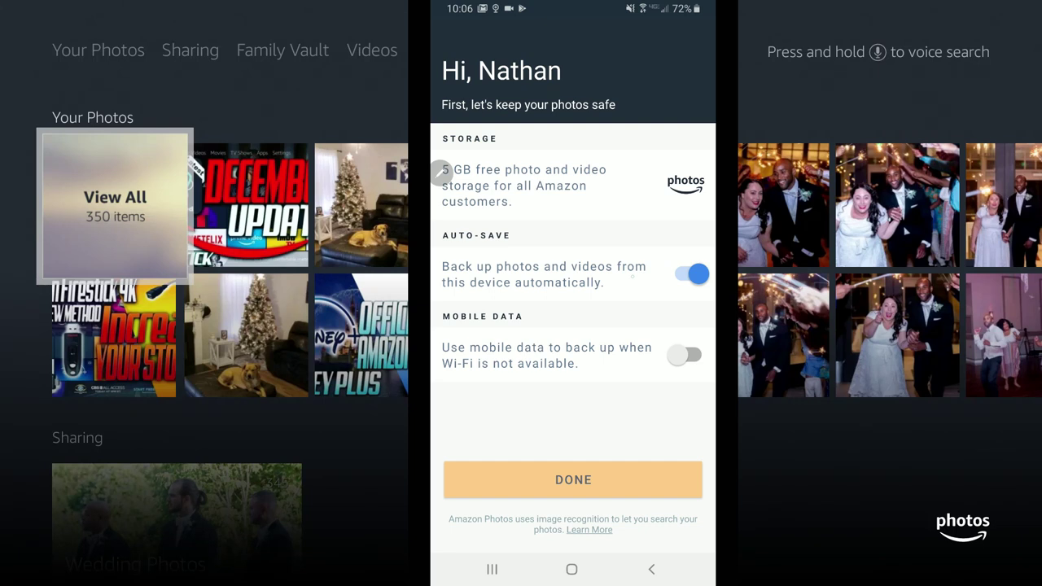
key("Down")
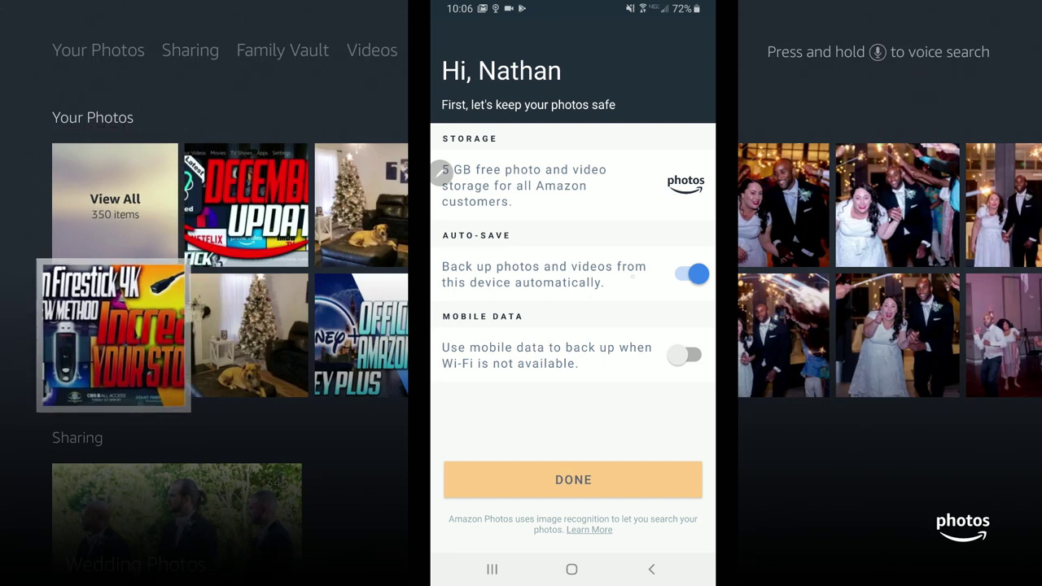
key("Up")
key("Right")
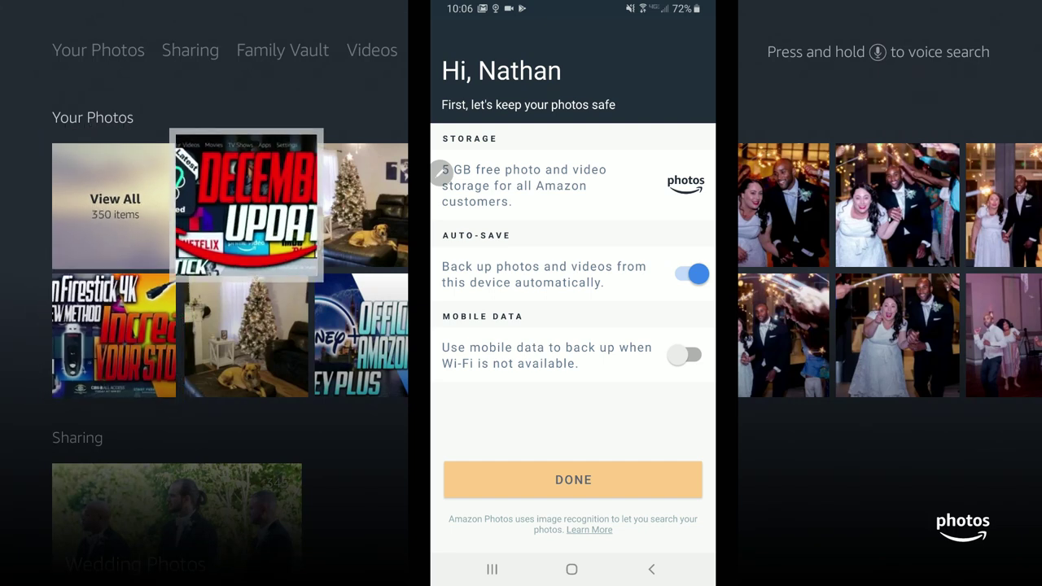
key("Right")
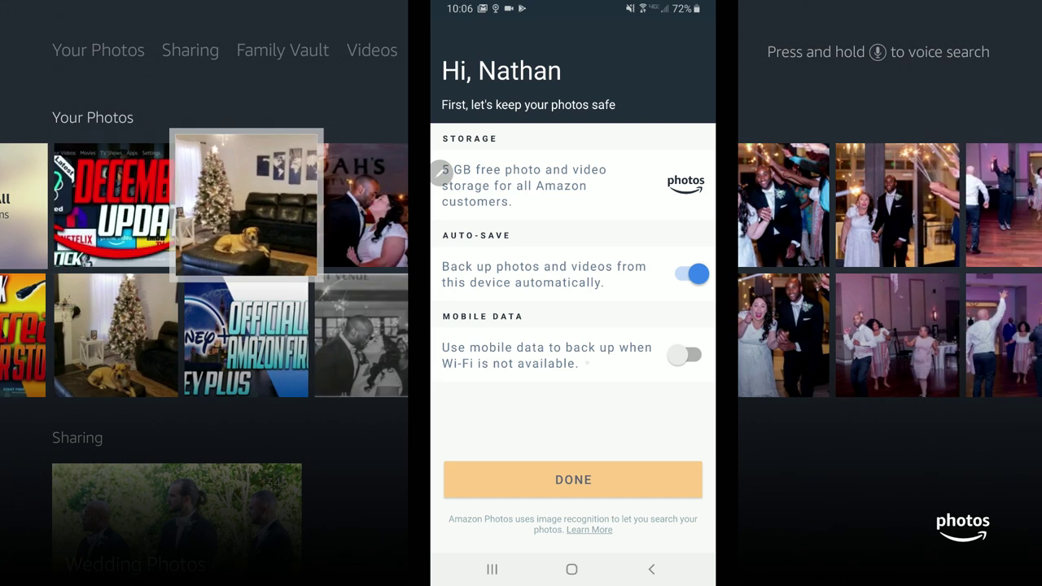
Switch the phone's Auto-Save backup off while browsing more TV thumbnails.
left_click(691, 275)
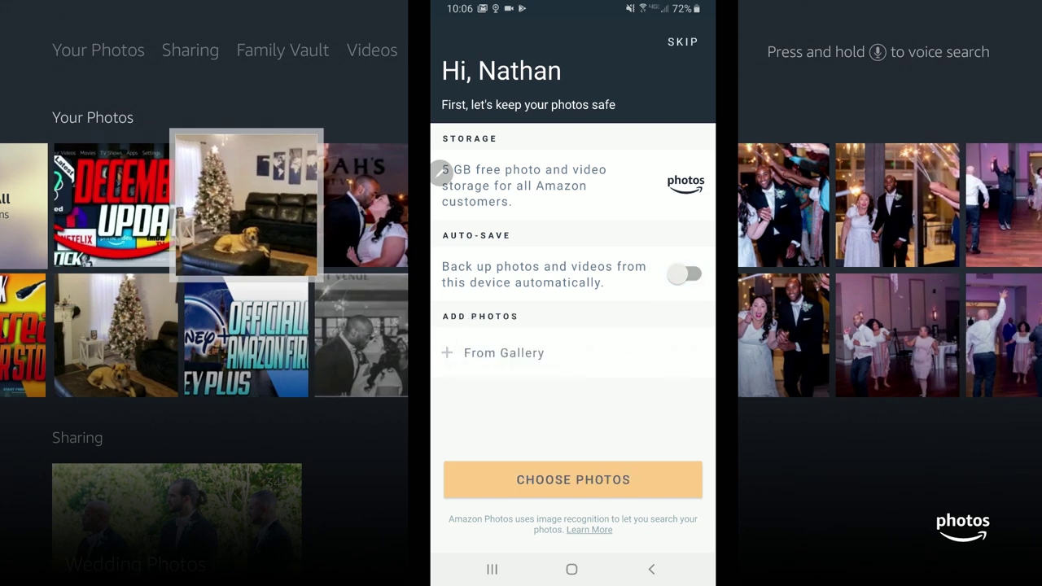
key("Down")
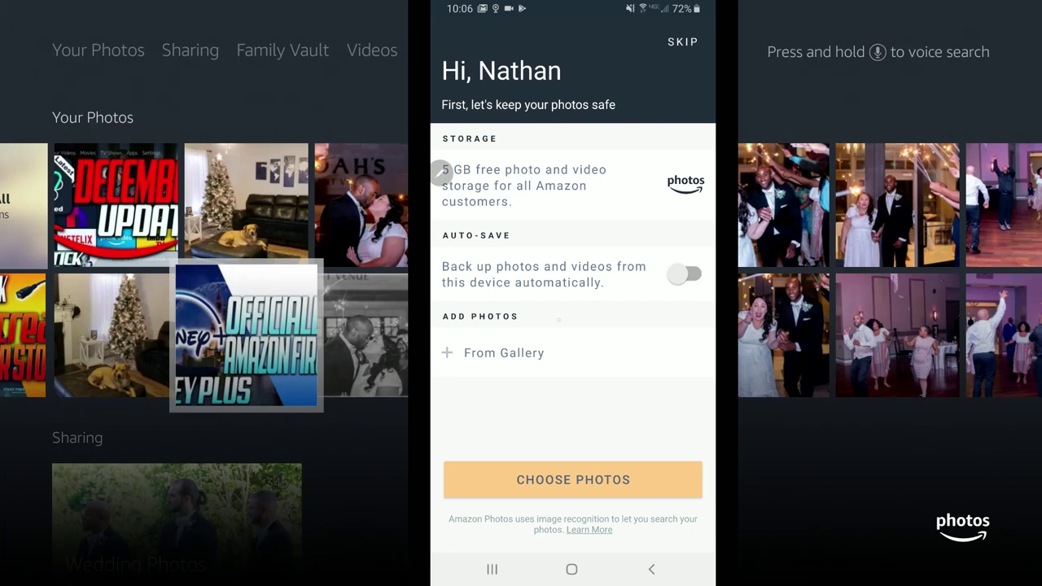
key("Up")
key("Up")
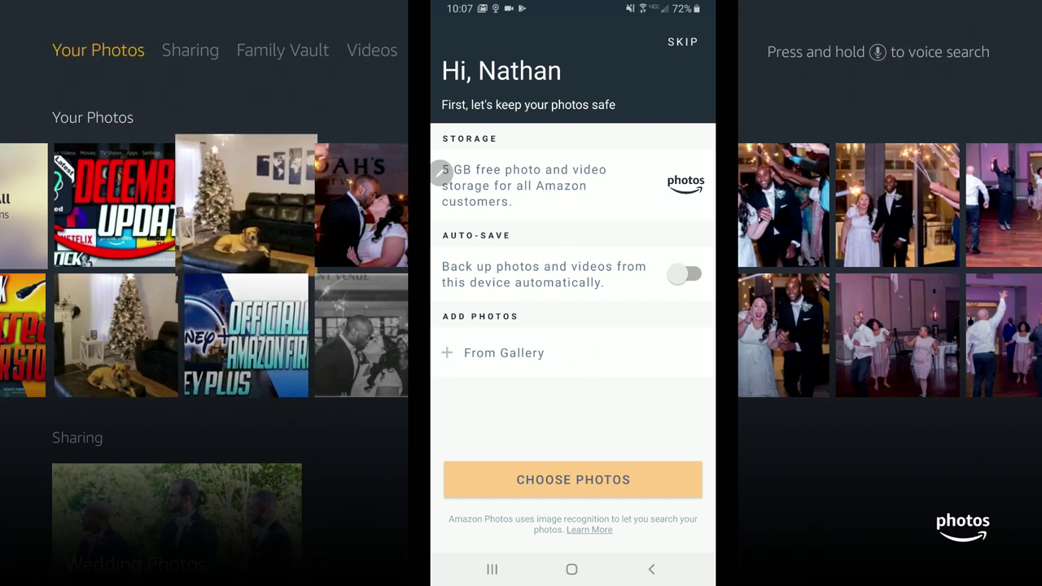
Start picking phone gallery photos while viewing the TV's Sharing and Family Vault sections.
left_click(573, 479)
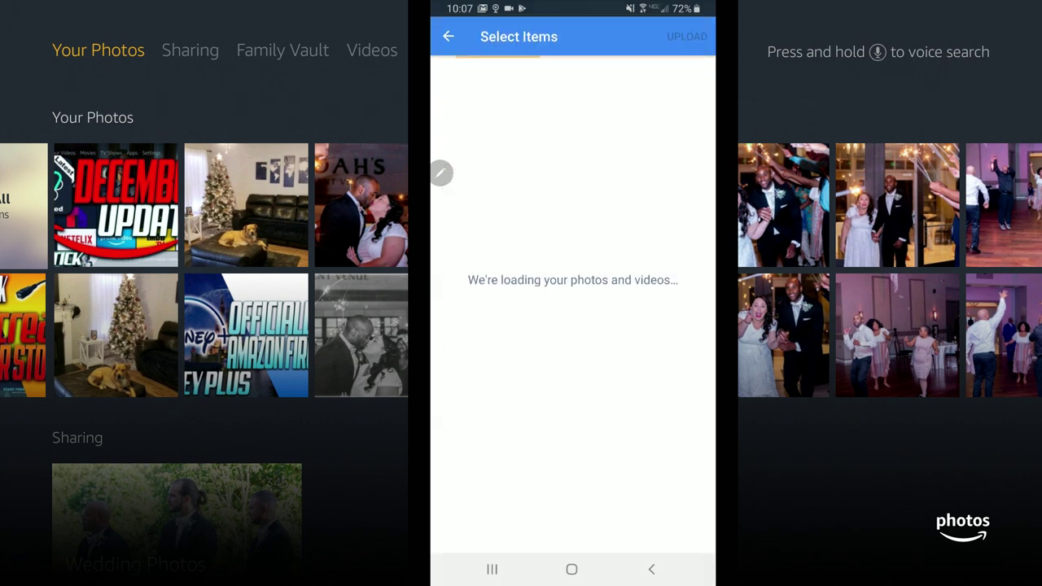
key("Right")
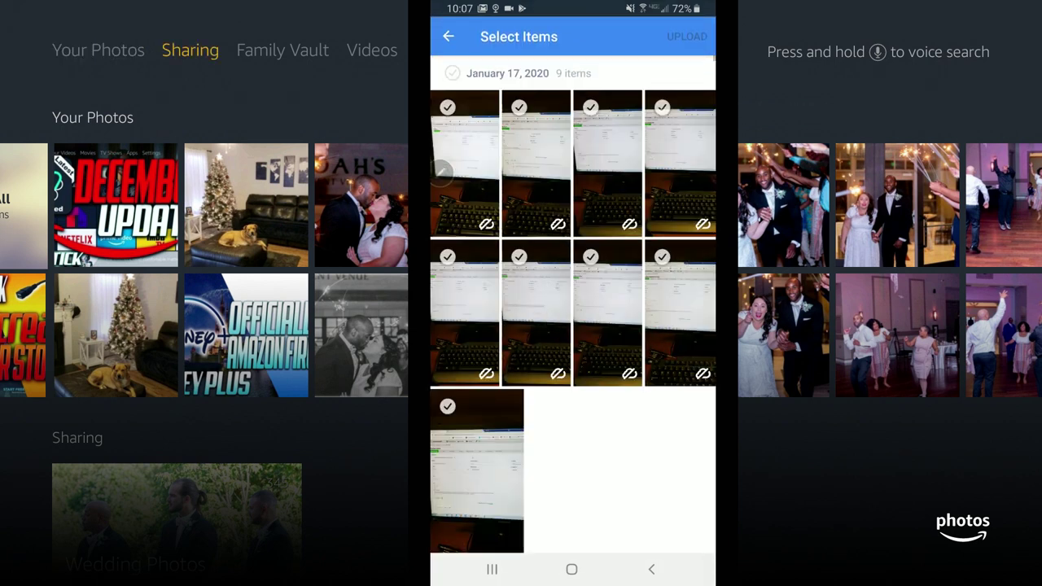
key("Return")
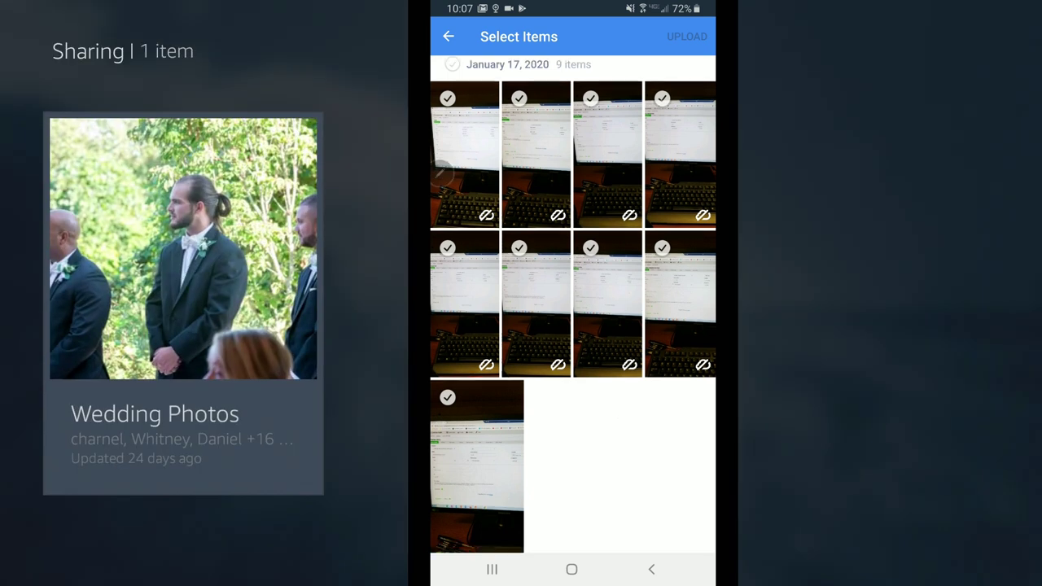
scroll(573, 310, "down", 2)
scroll(440, 172, "down", 3)
key("Escape")
key("Right")
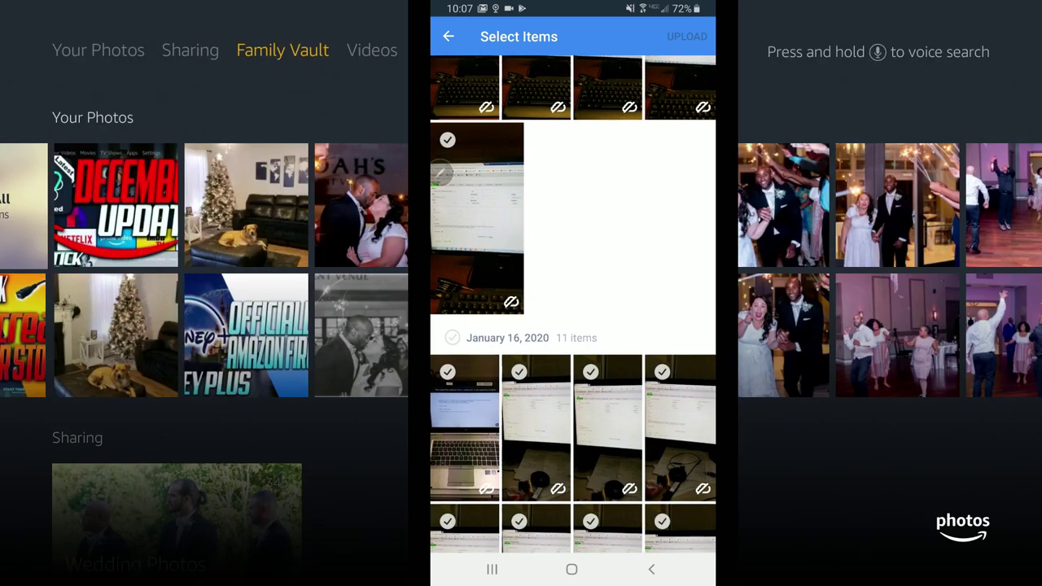
scroll(440, 172, "down", 2)
scroll(440, 171, "down", 1)
key("Return")
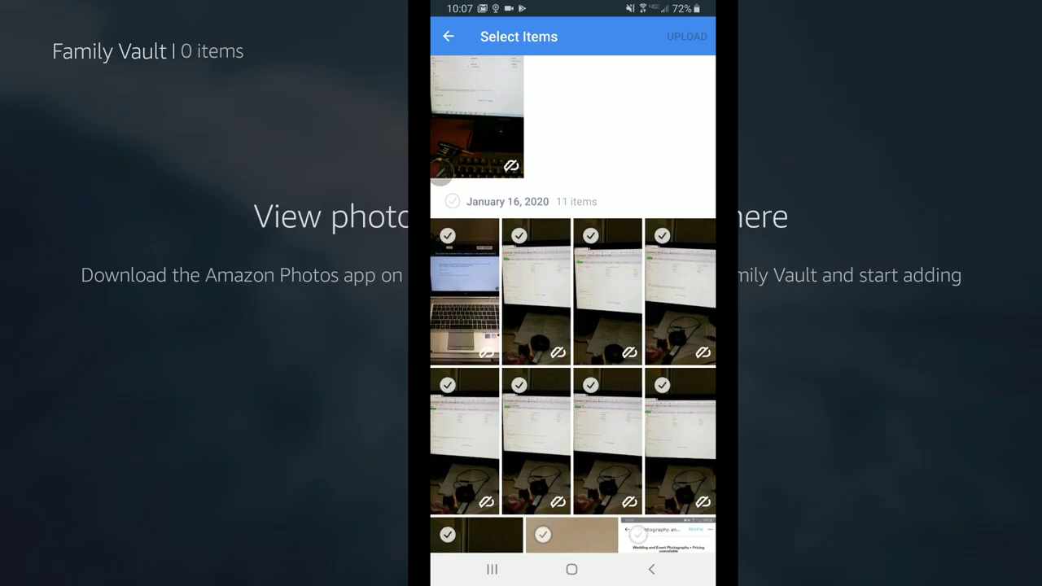
scroll(440, 171, "down", 1)
key("Escape")
View the Videos section and open the Albums page on the TV.
key("Right")
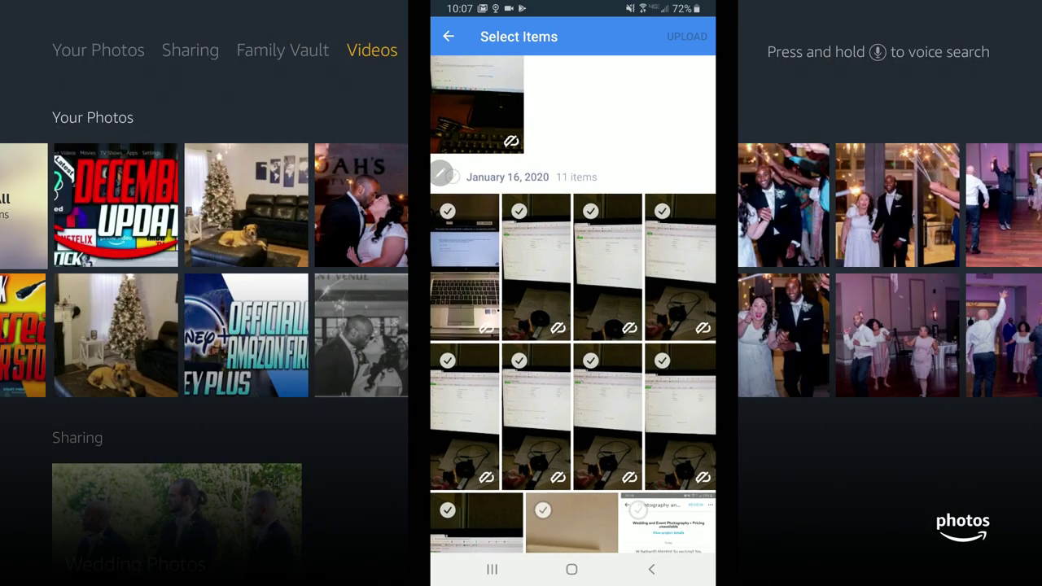
key("Return")
scroll(441, 173, "up", 1)
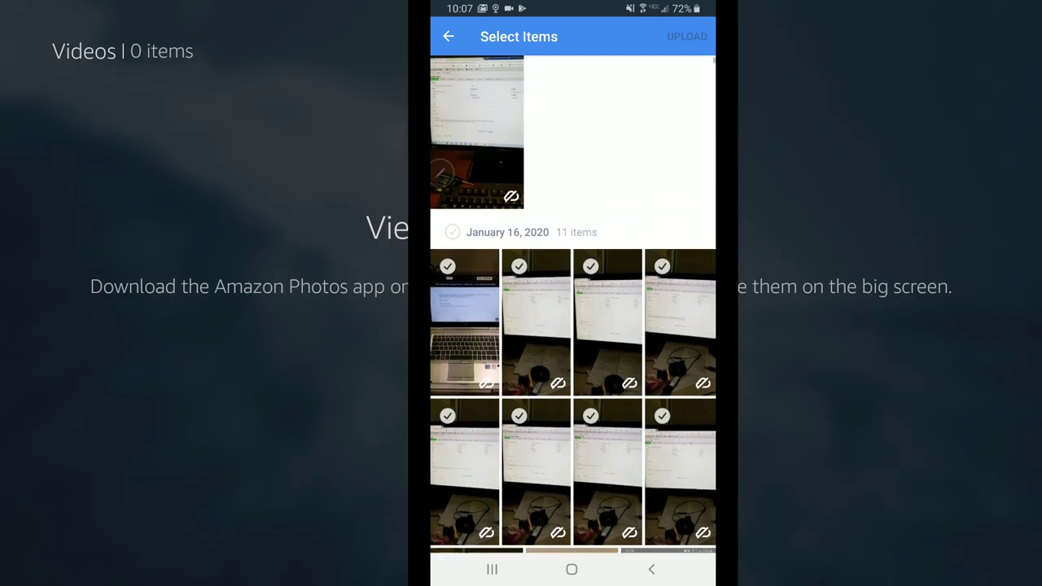
key("Escape")
scroll(440, 171, "down", 5)
key("Right")
key("Return")
Select four January 11 photos on the phone and upload them.
left_click(440, 171)
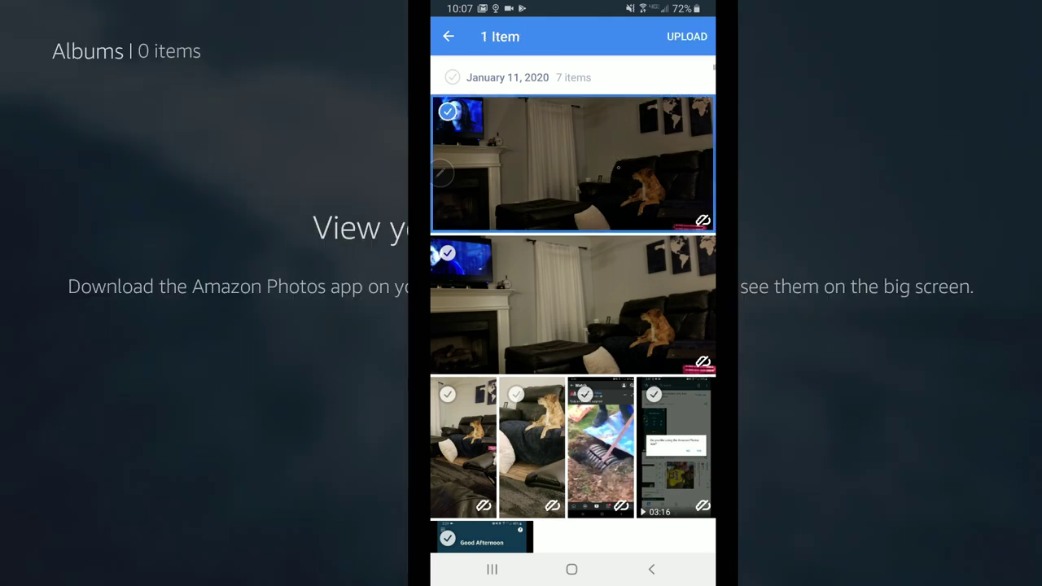
left_click(573, 305)
left_click(463, 448)
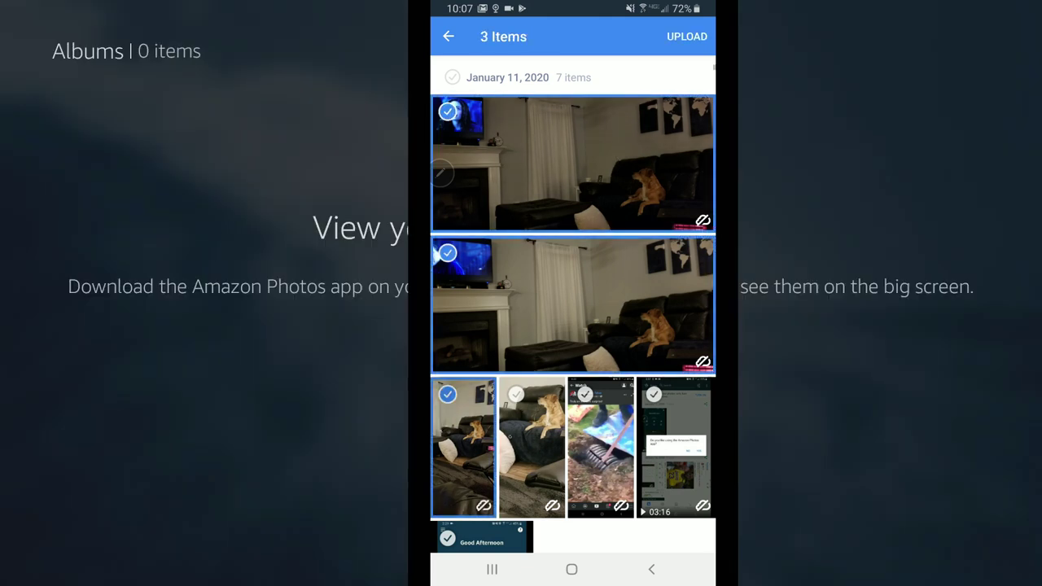
left_click(531, 448)
key("Escape")
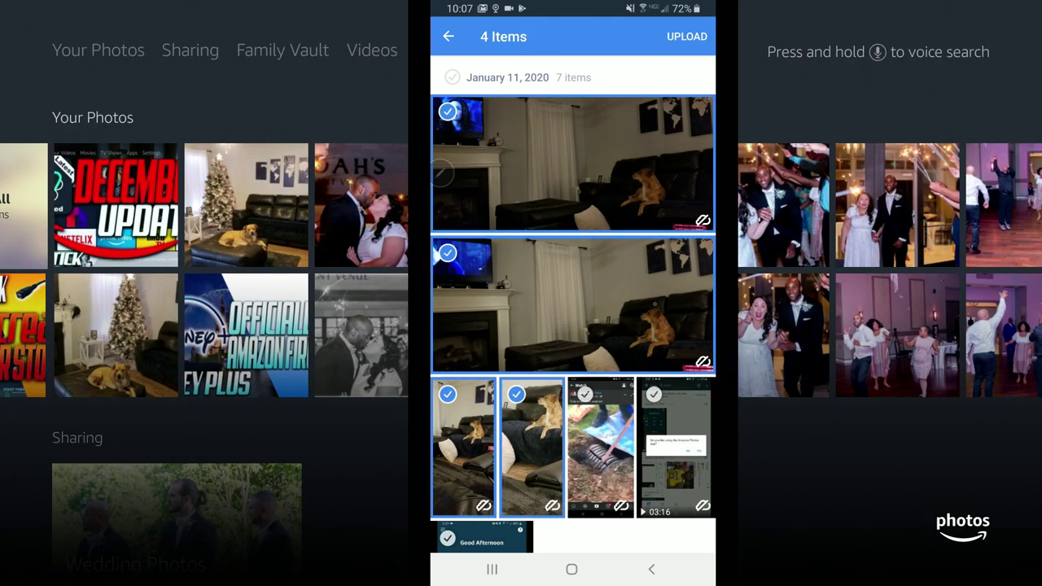
left_click(687, 36)
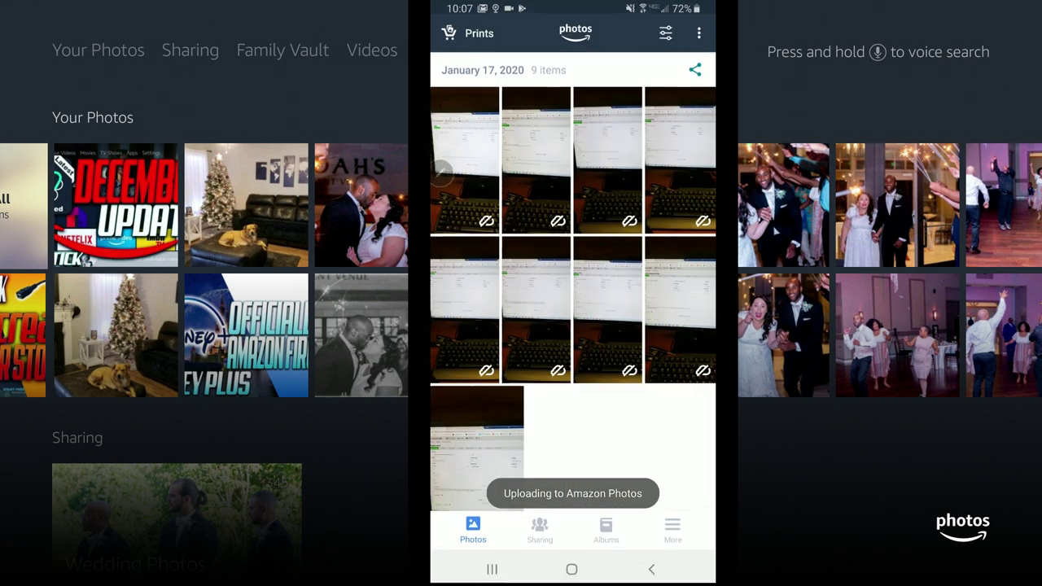
key("Left")
key("Left")
key("Down")
key("Down")
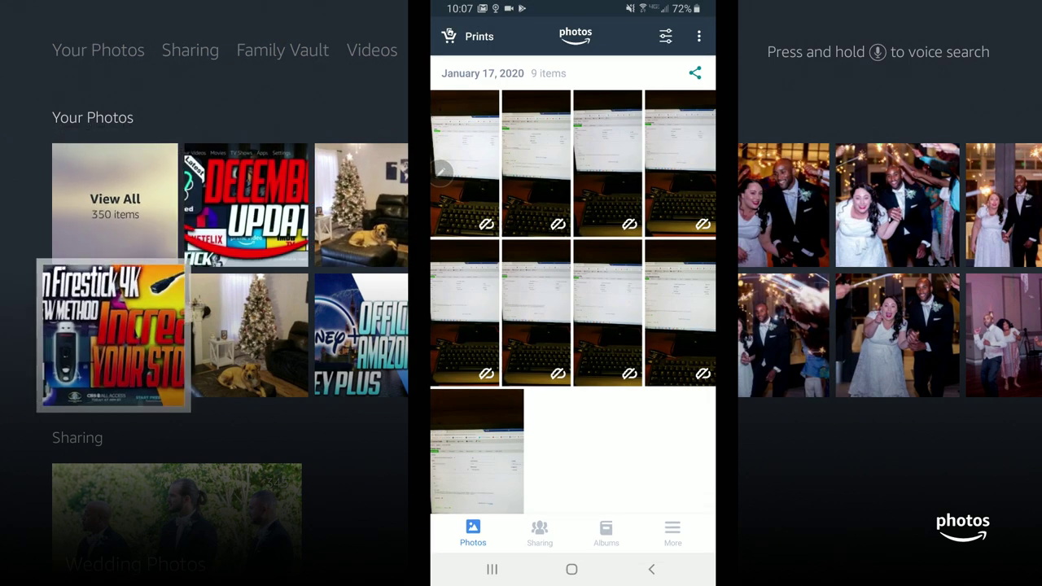
key("Right")
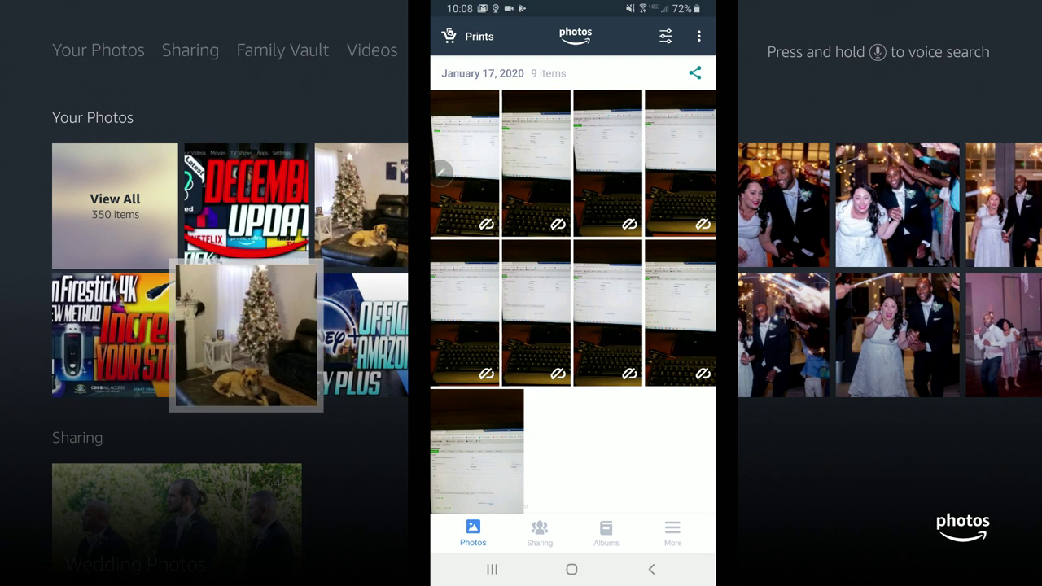
Open the phone app's More page while browsing TV Folders like Camera and Web.
left_click(672, 533)
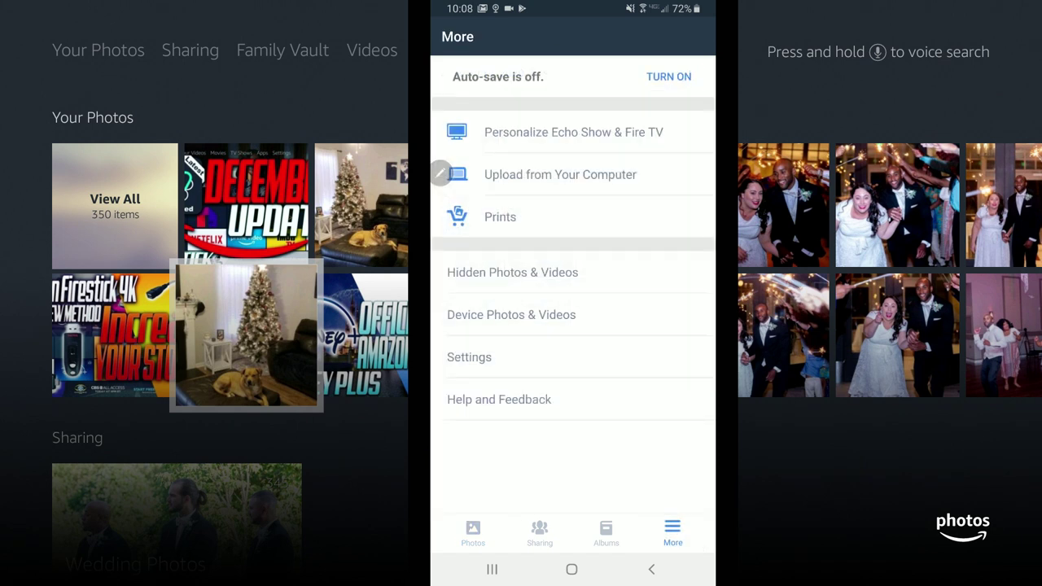
key("Down")
key("Down")
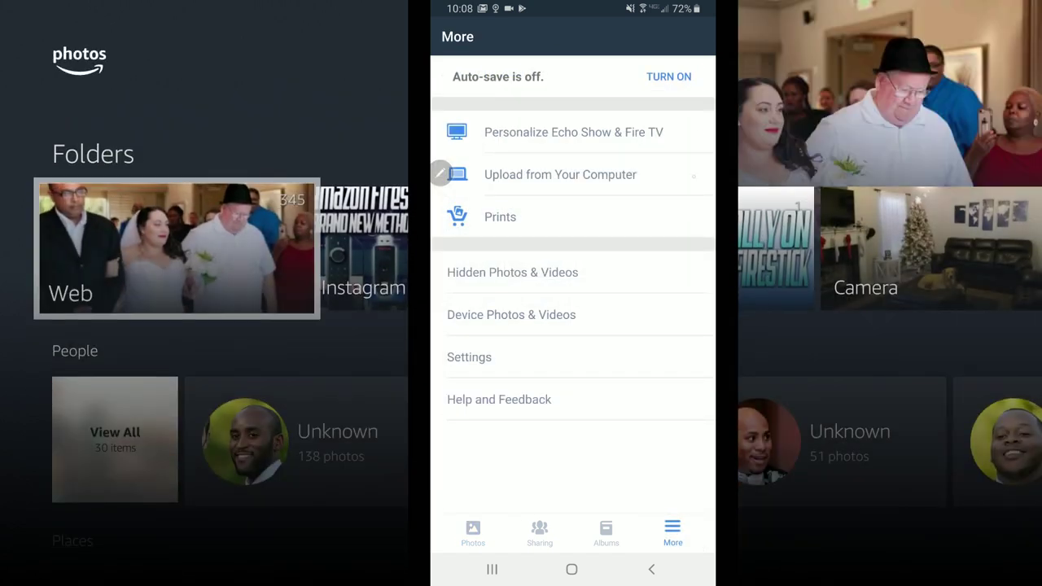
key("Right")
key("Right")
key("Right")
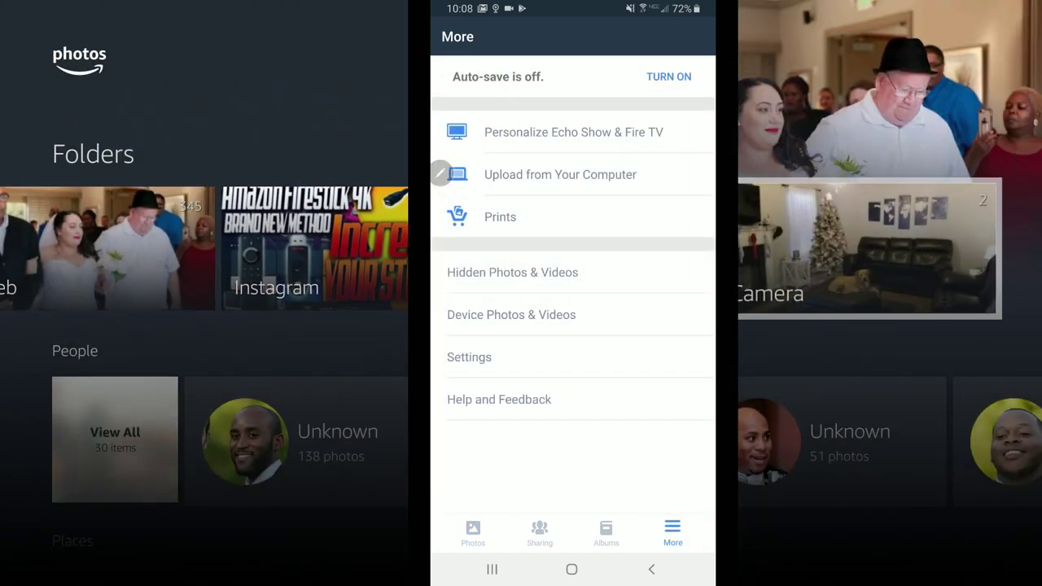
key("Left")
key("Left")
key("Left")
Check Personalize Echo Show & Fire TV shows no devices, then return to More.
left_click(562, 132)
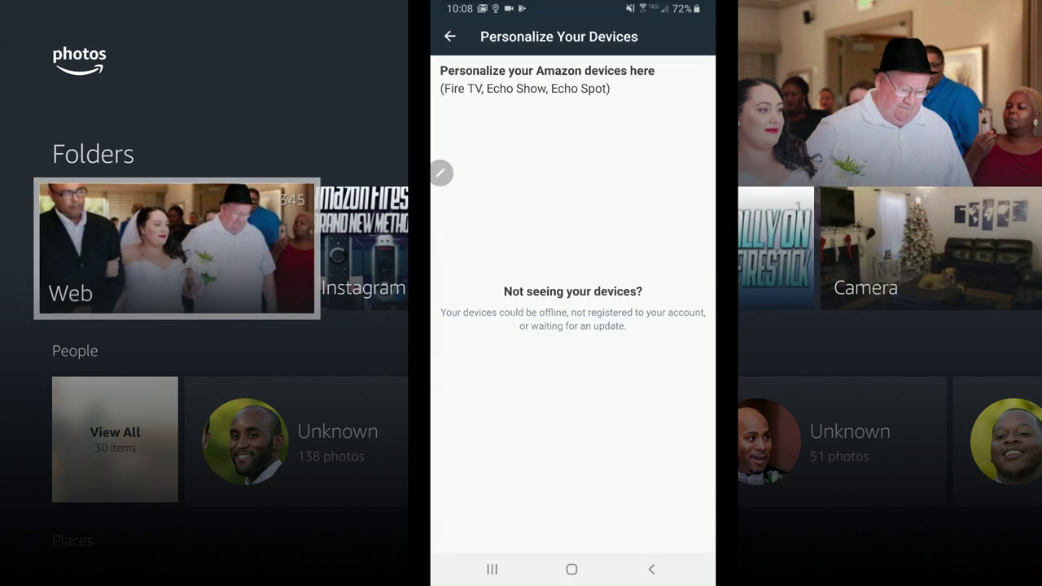
key("Down")
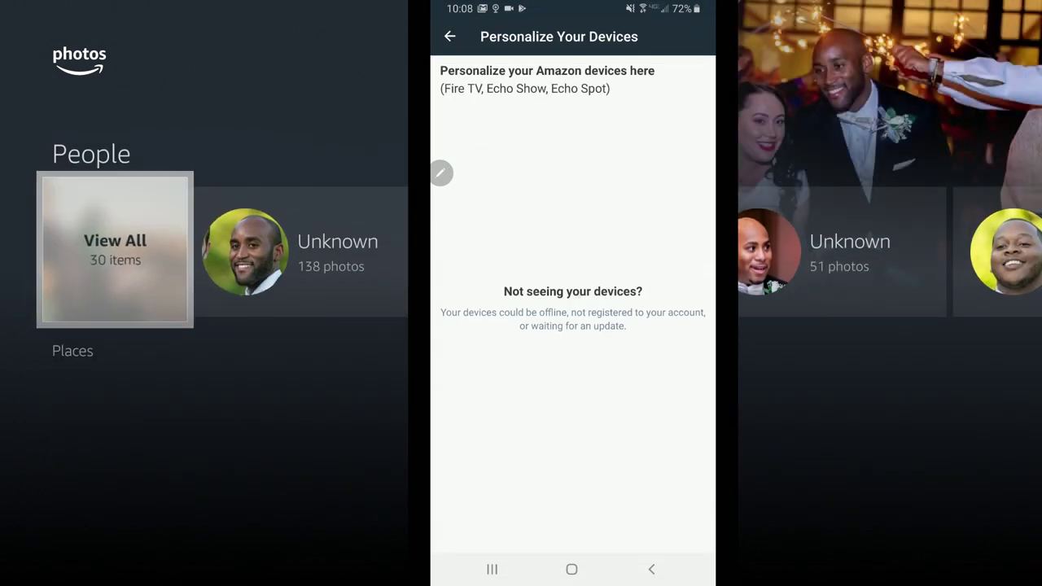
key("Down")
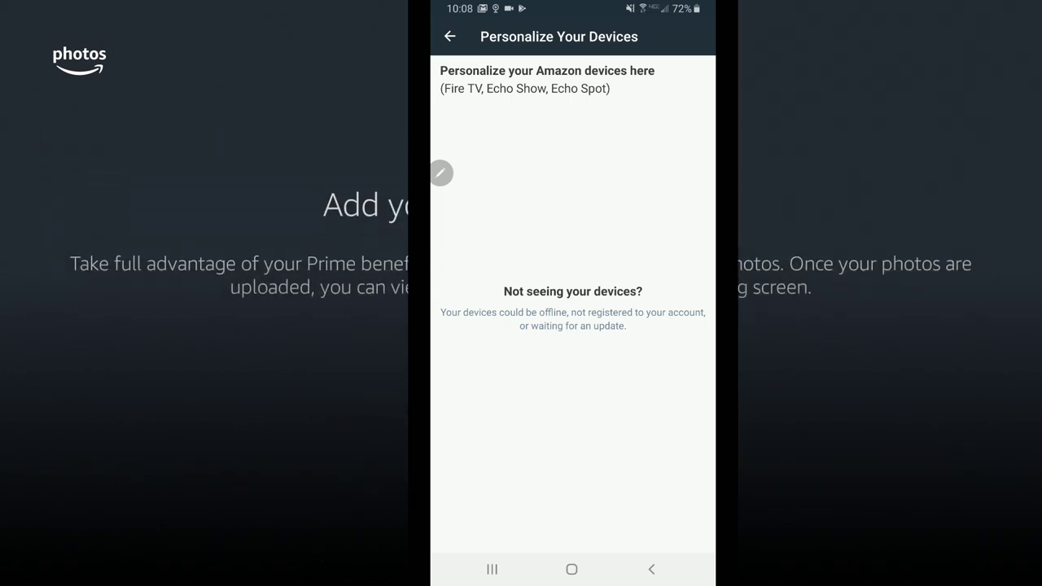
key("Escape")
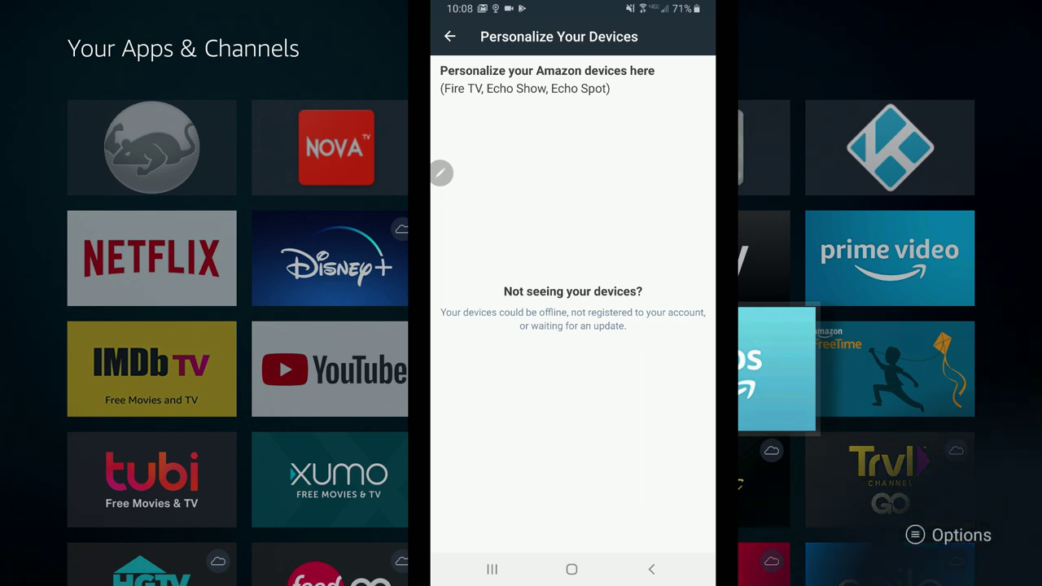
key("Return")
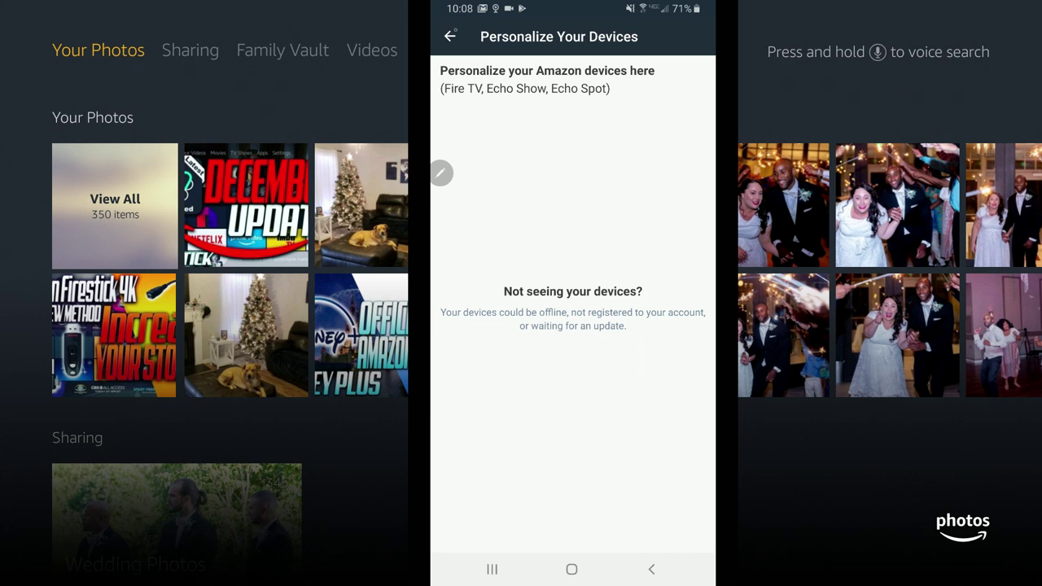
left_click(449, 36)
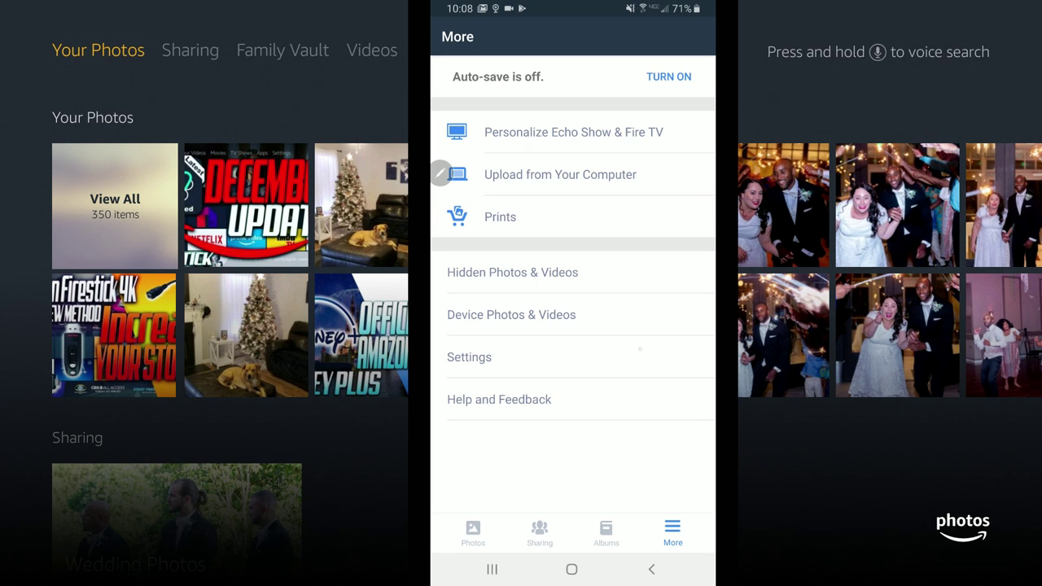
Open Photos Settings, then Manage Storage Plan showing 0 B of 5 GB used.
left_click(640, 356)
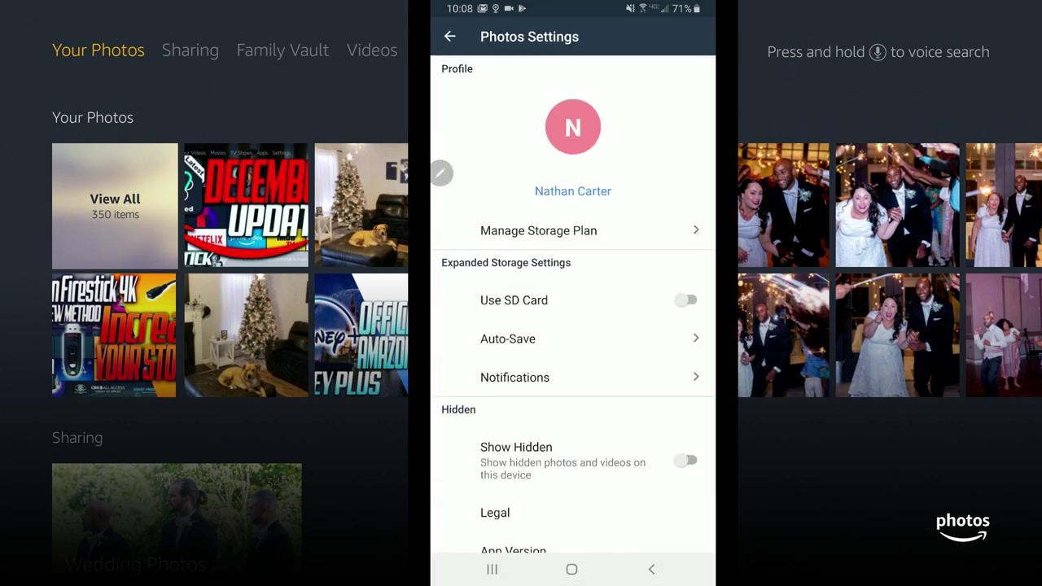
left_click_drag(627, 384, 628, 360)
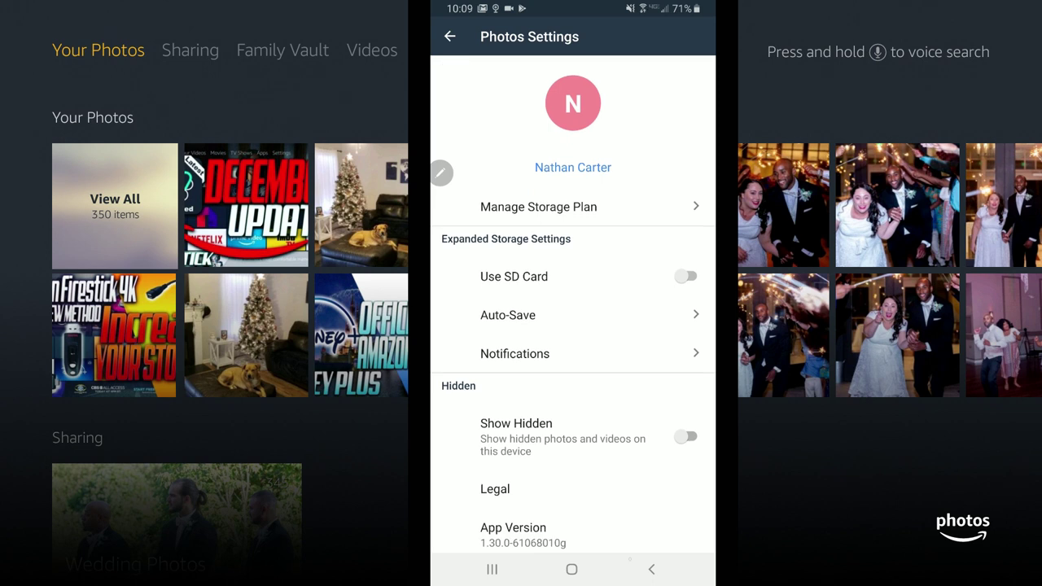
left_click_drag(573, 325, 574, 350)
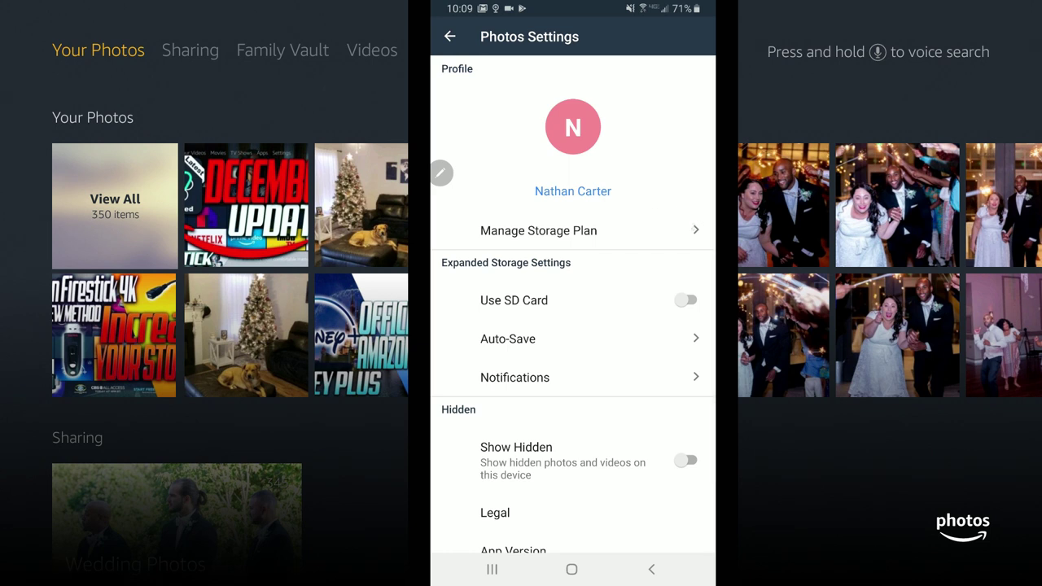
left_click(539, 230)
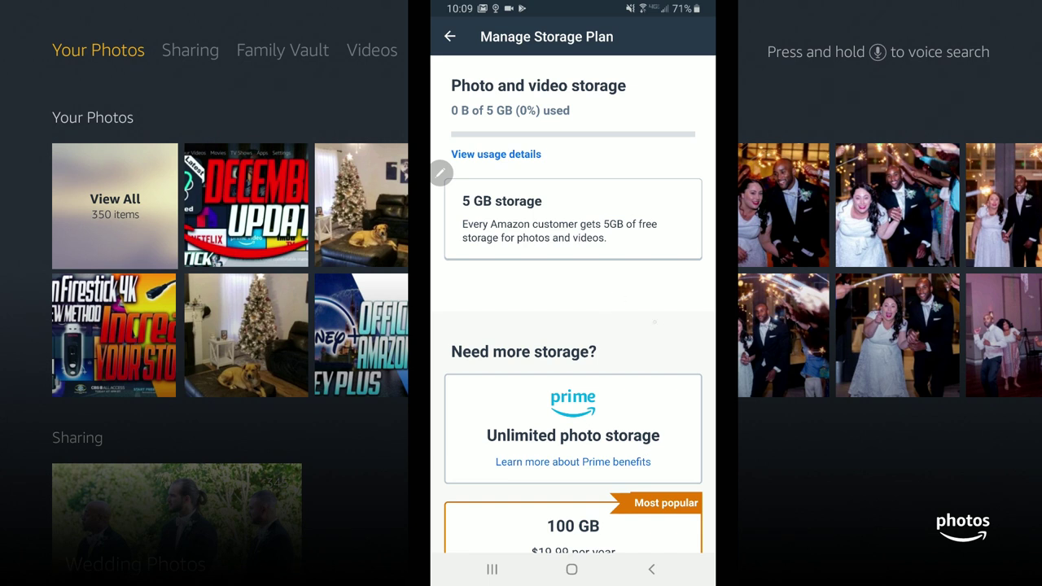
scroll(573, 325, "down", 3)
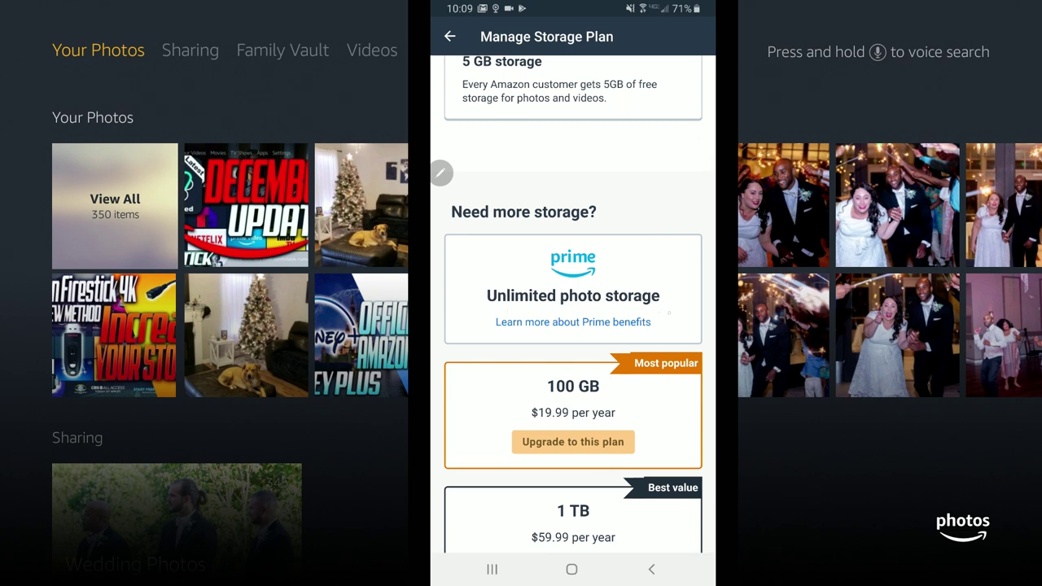
scroll(573, 305, "down", 2)
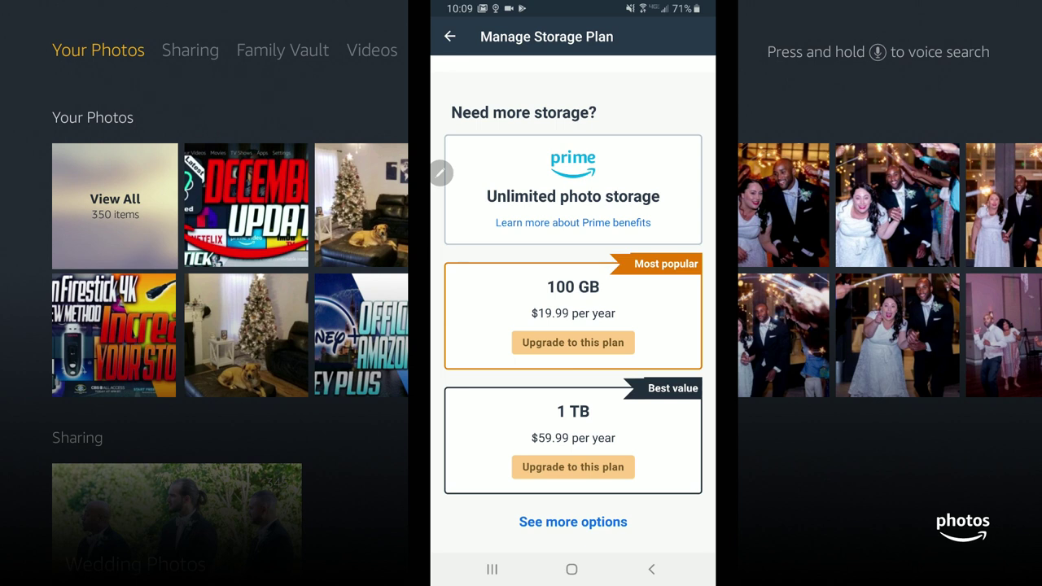
key("Down")
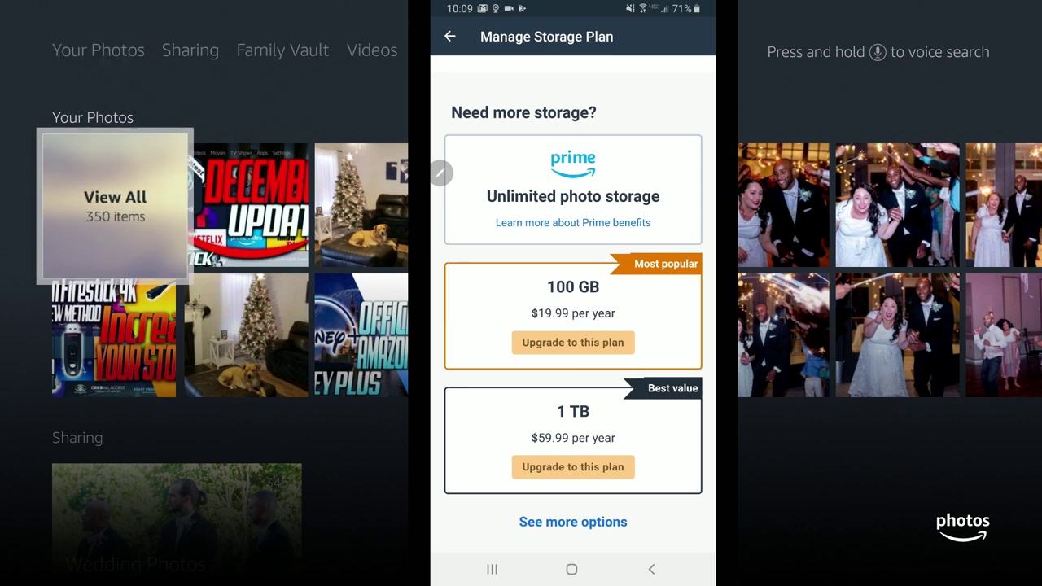
scroll(573, 304, "up", 4)
key("Return")
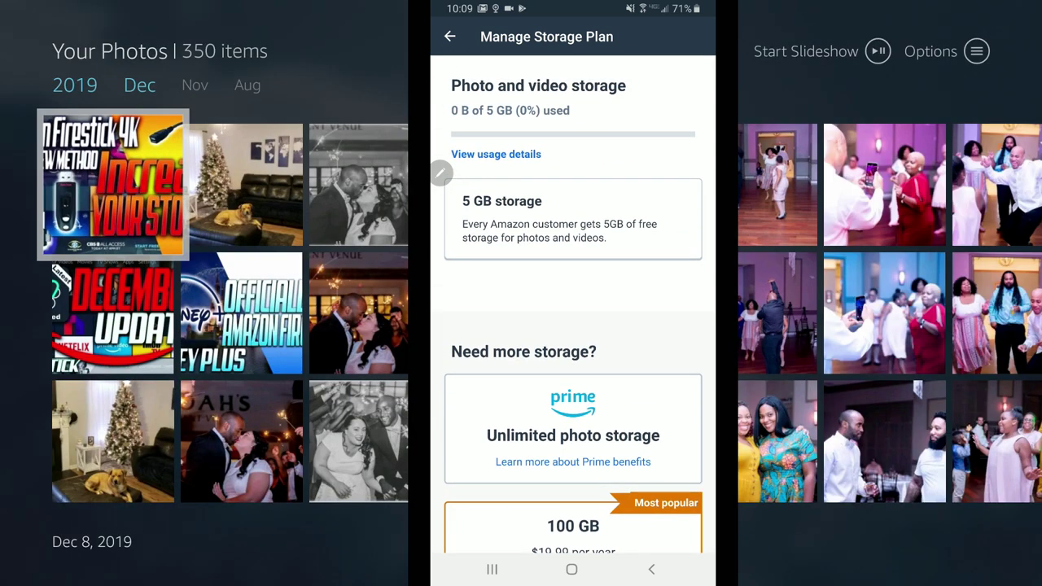
Return the phone to Photos Settings and start a Your Photos slideshow on the TV.
left_click(450, 36)
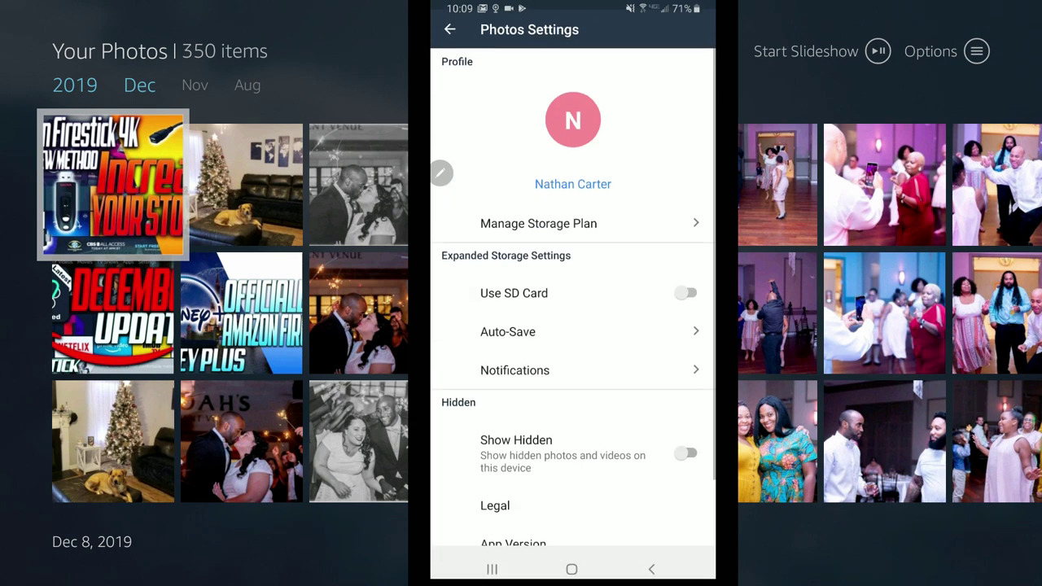
key("space")
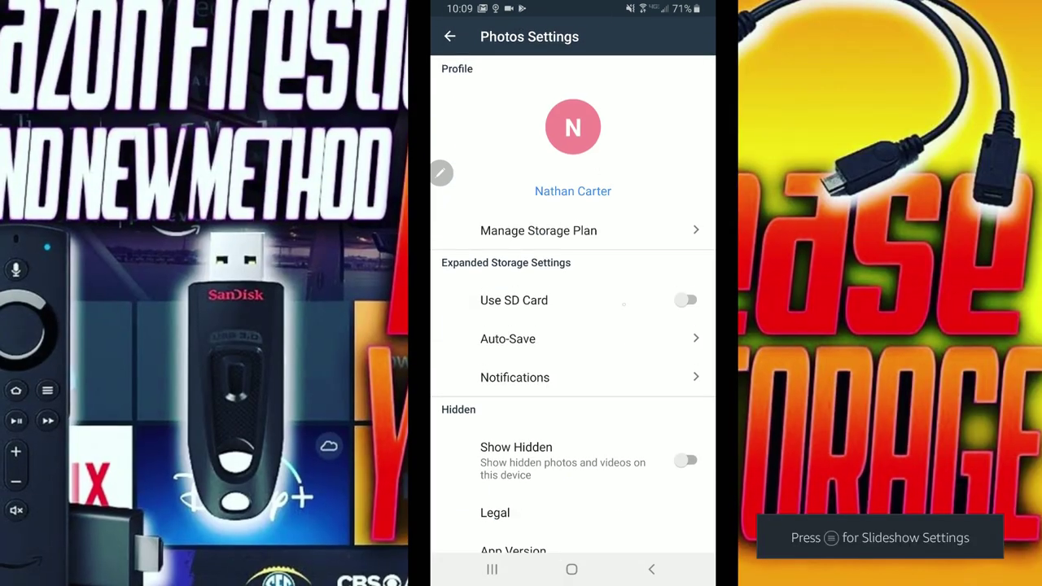